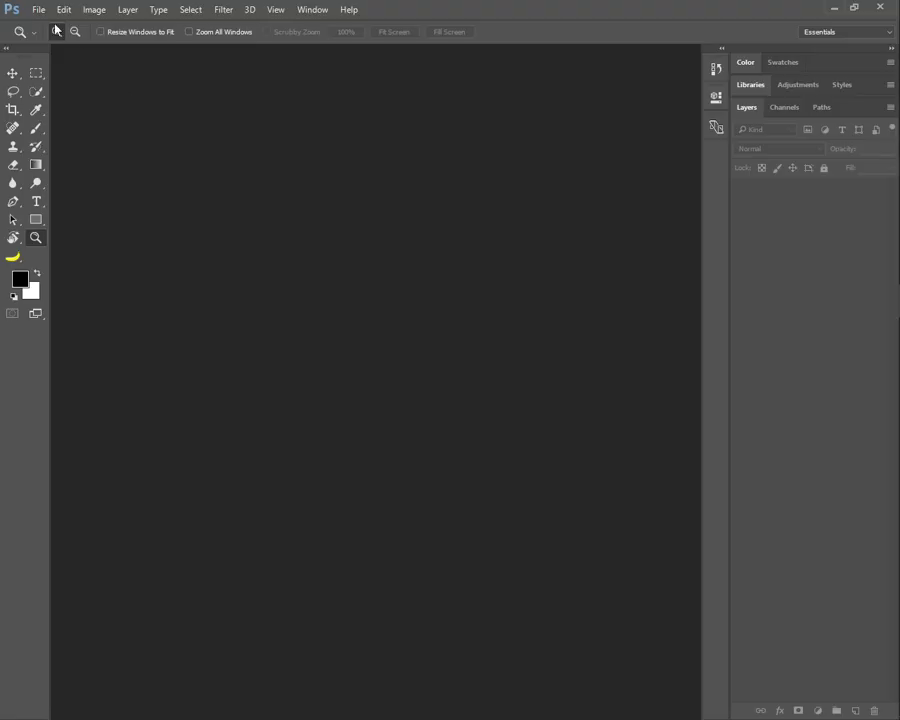
Set up a new document named Tree at 3000 × 3000 pixels and 300 ppi
click(38, 10)
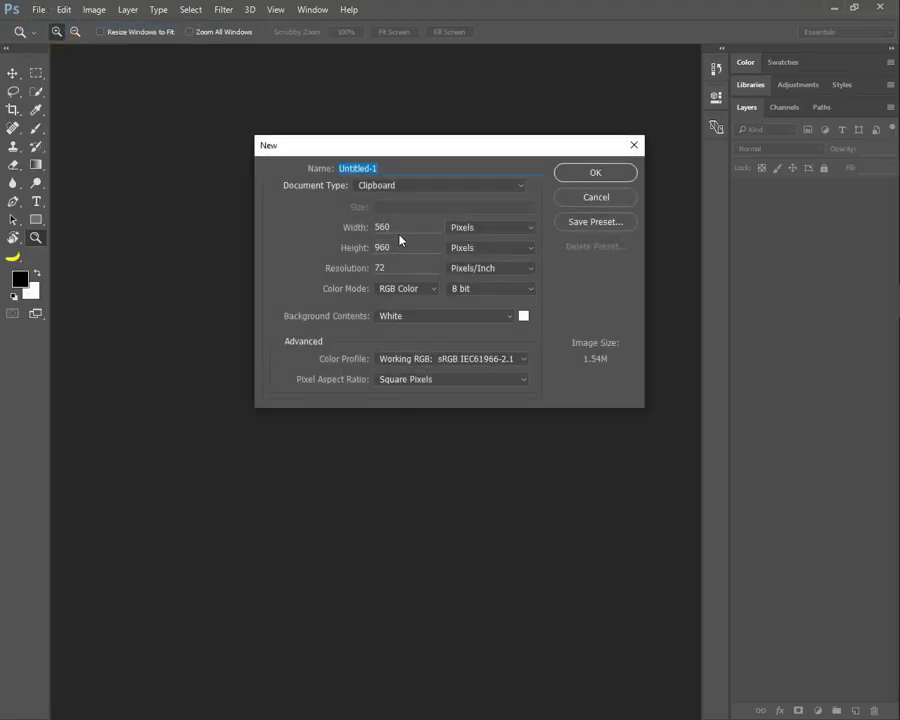
double_click(402, 228)
text(3)
text(000)
text(300)
double_click(396, 169)
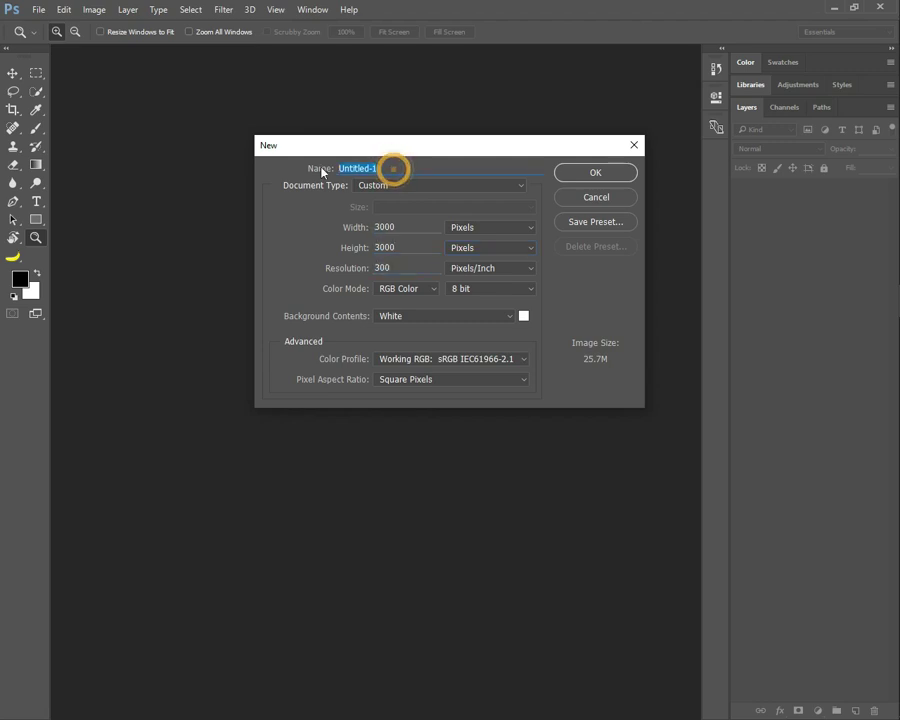
text(Tree)
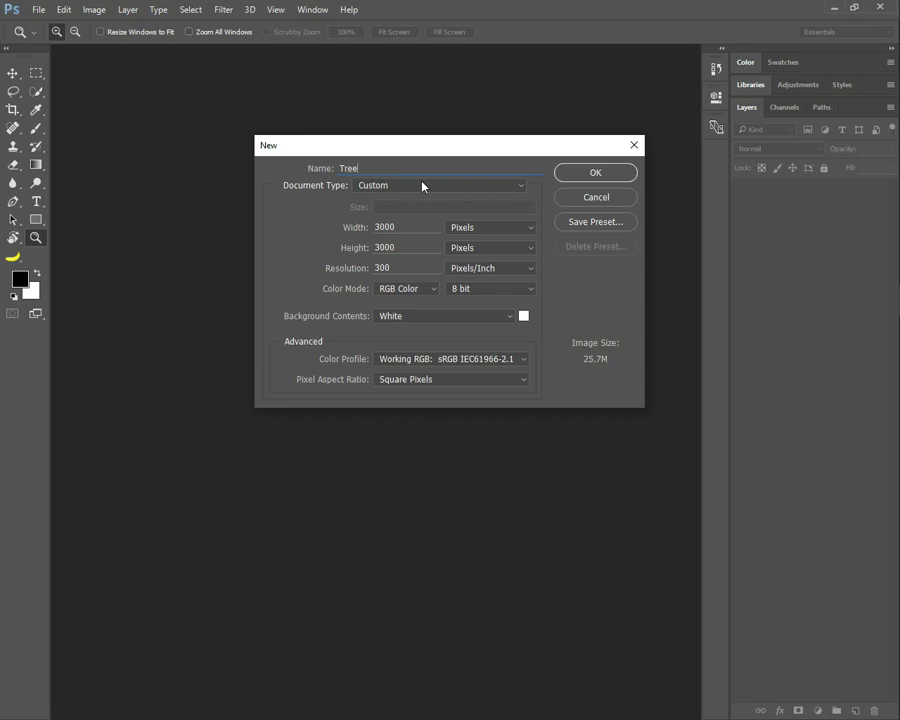
Create the Tree document, fit the canvas to the window, and add an empty Layer 1
click(591, 172)
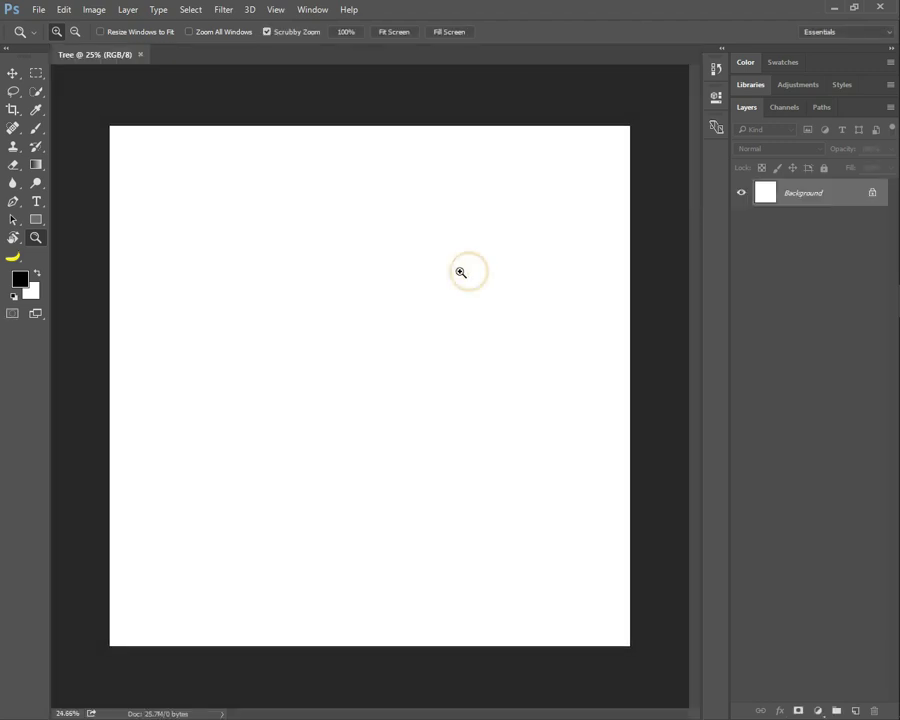
drag(460, 272, 471, 272)
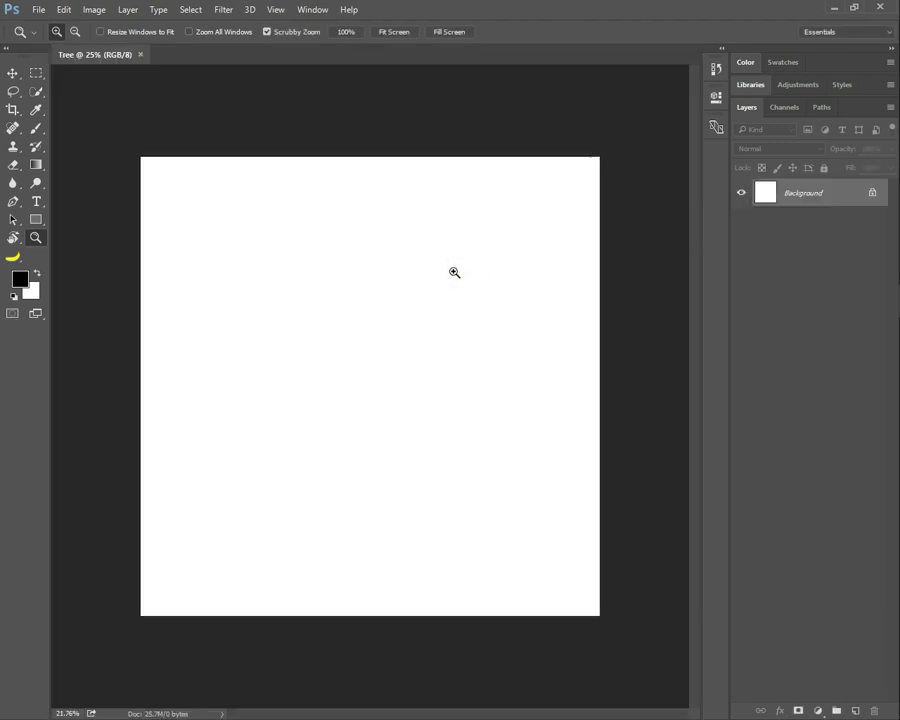
right_click(384, 250)
click(405, 256)
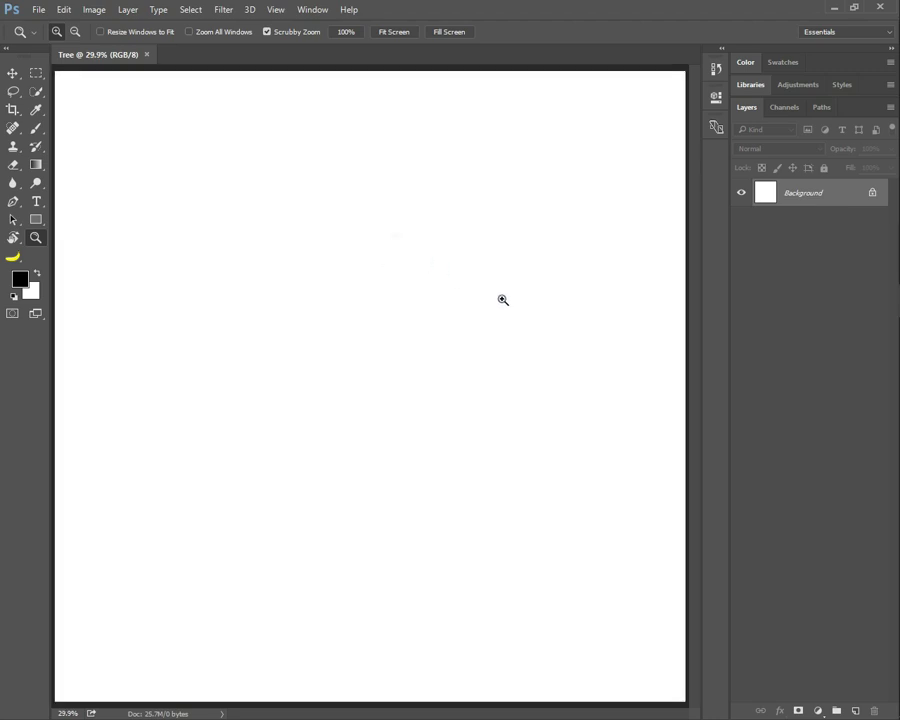
click(855, 710)
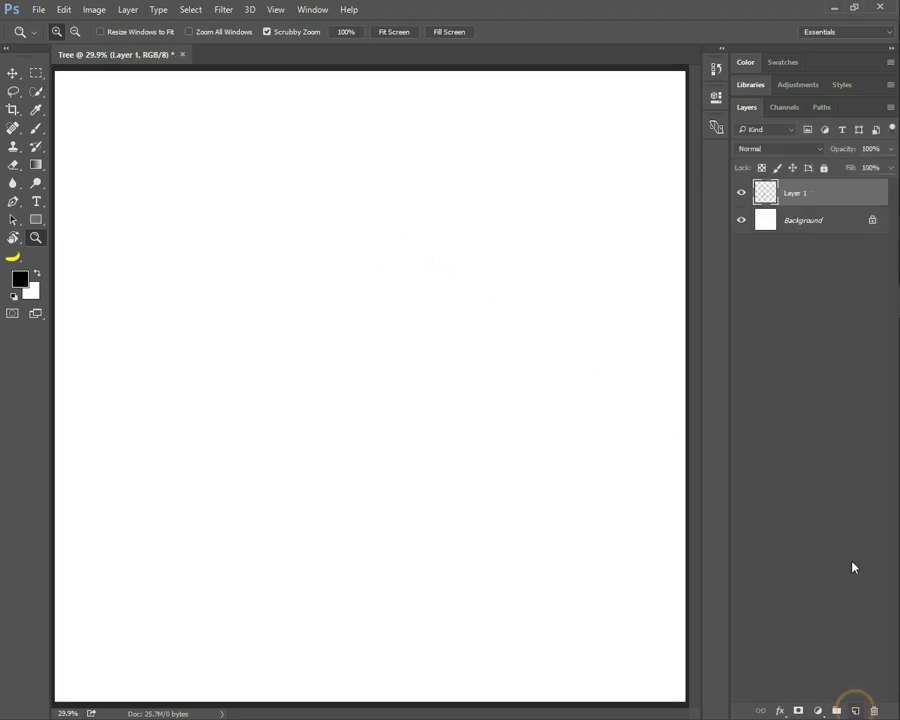
click(223, 9)
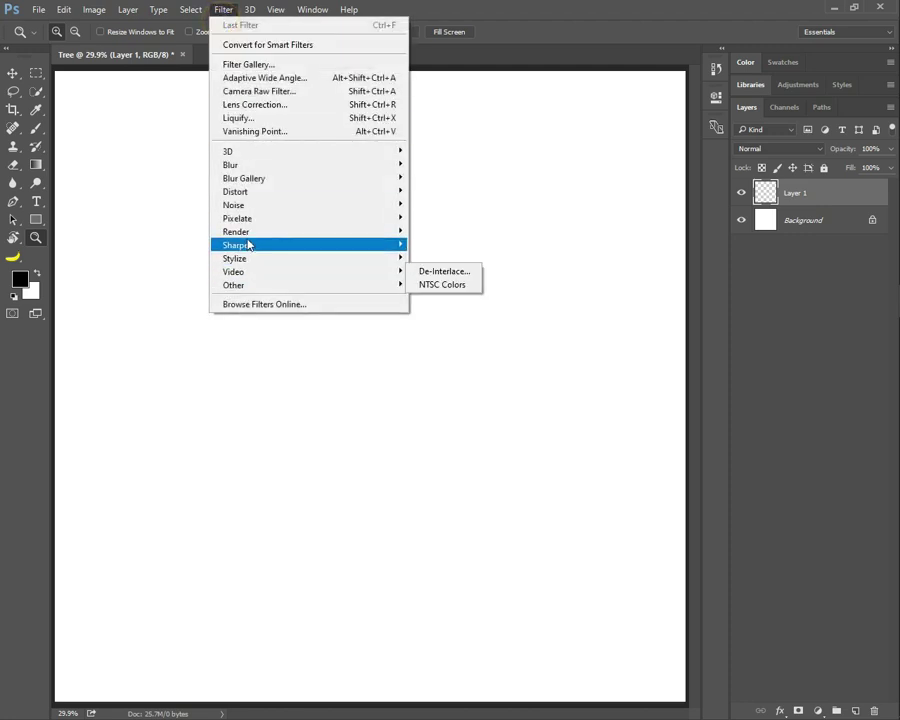
mouse_move(236, 231)
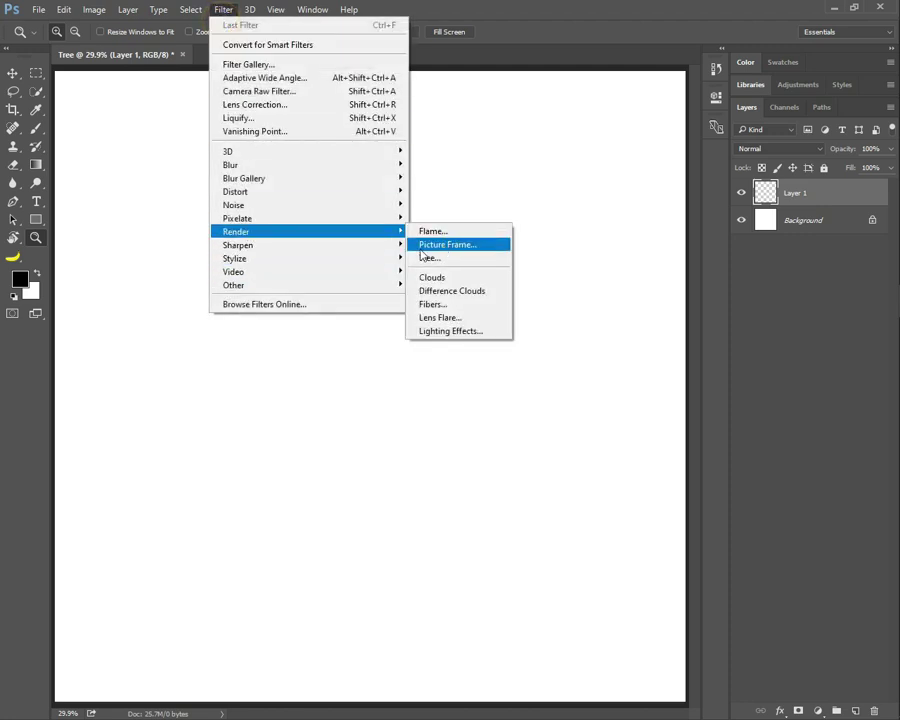
Open the Tree filter and preview the Young Maple and Spruce tree types
click(430, 259)
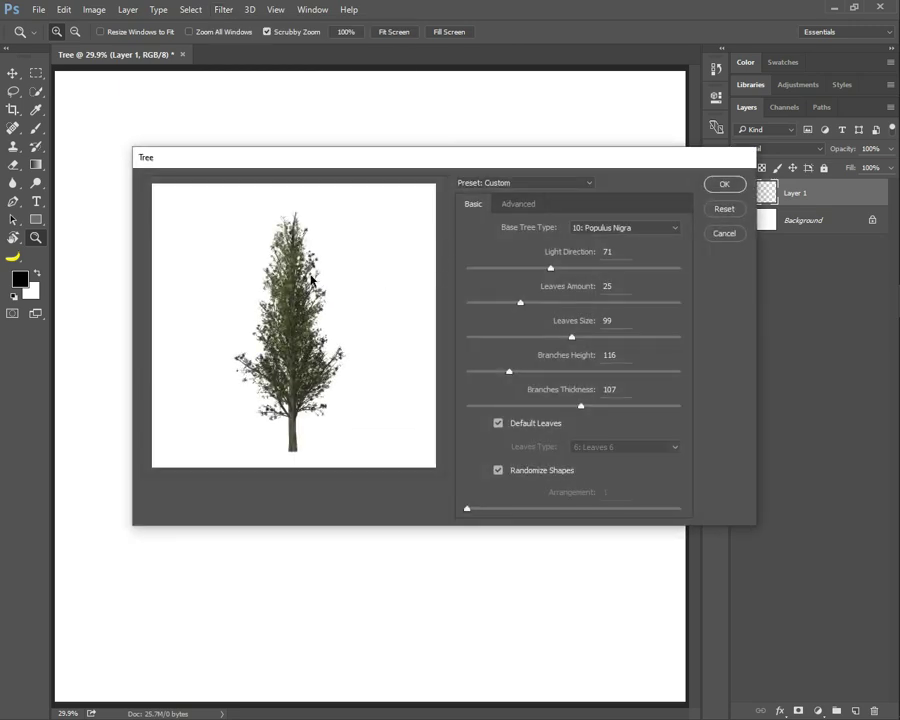
click(510, 203)
click(474, 203)
click(515, 184)
click(629, 223)
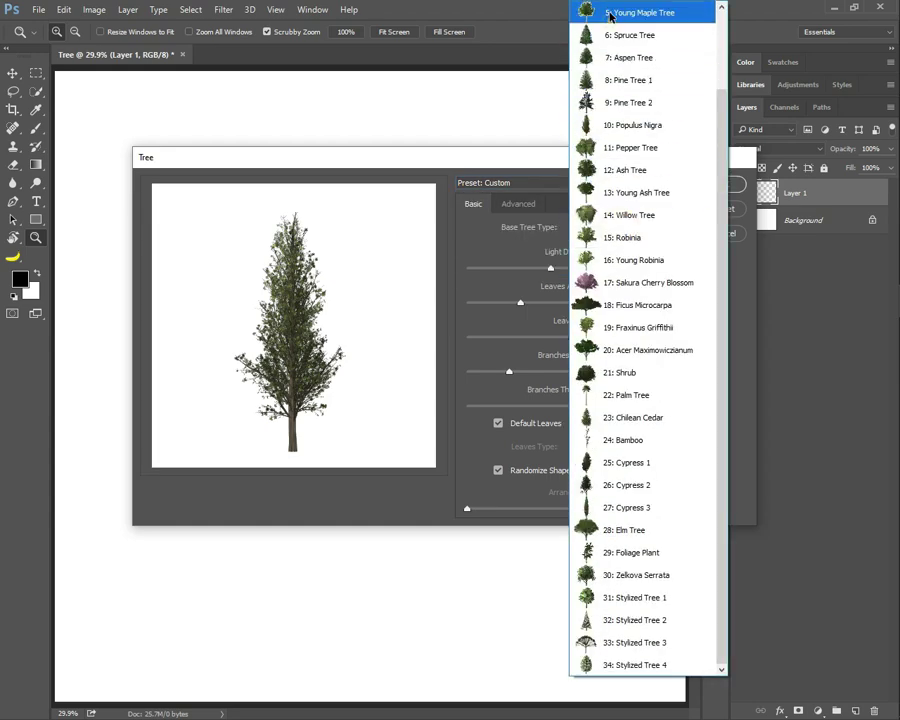
click(596, 9)
key(Down)
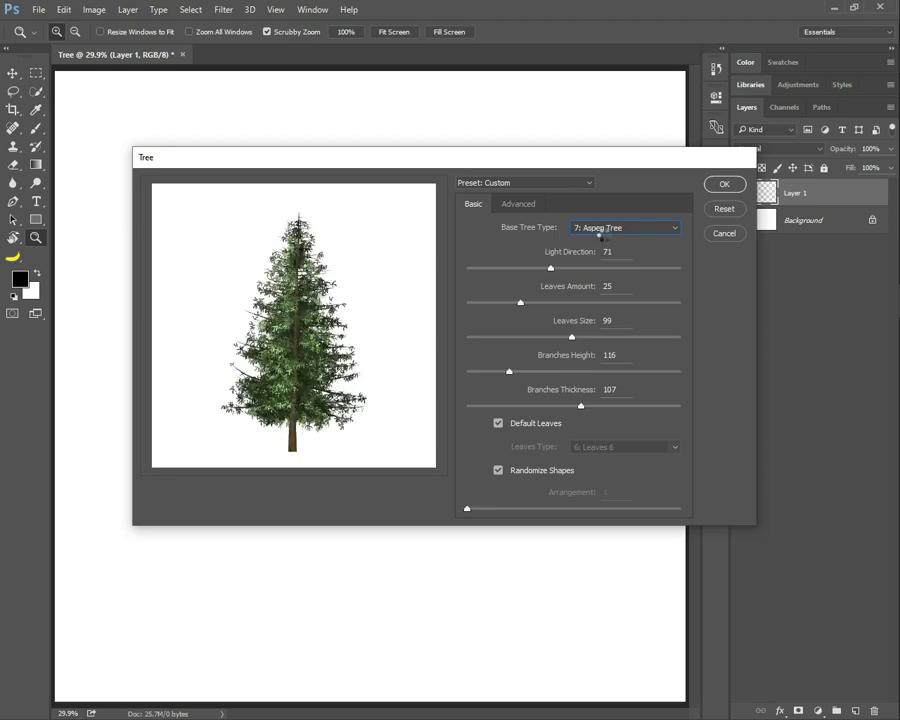
Preview Robinia, Acer Maximowiczianum, Shrub, Chilean Cedar and Cypress 1, then choose 10: Populus Nigra
click(632, 228)
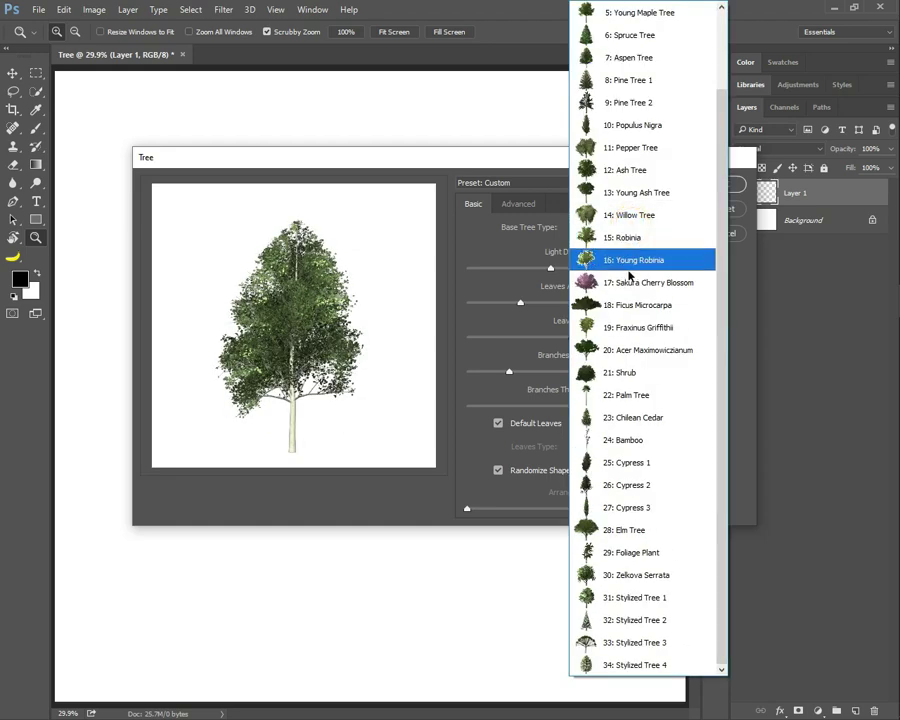
click(602, 231)
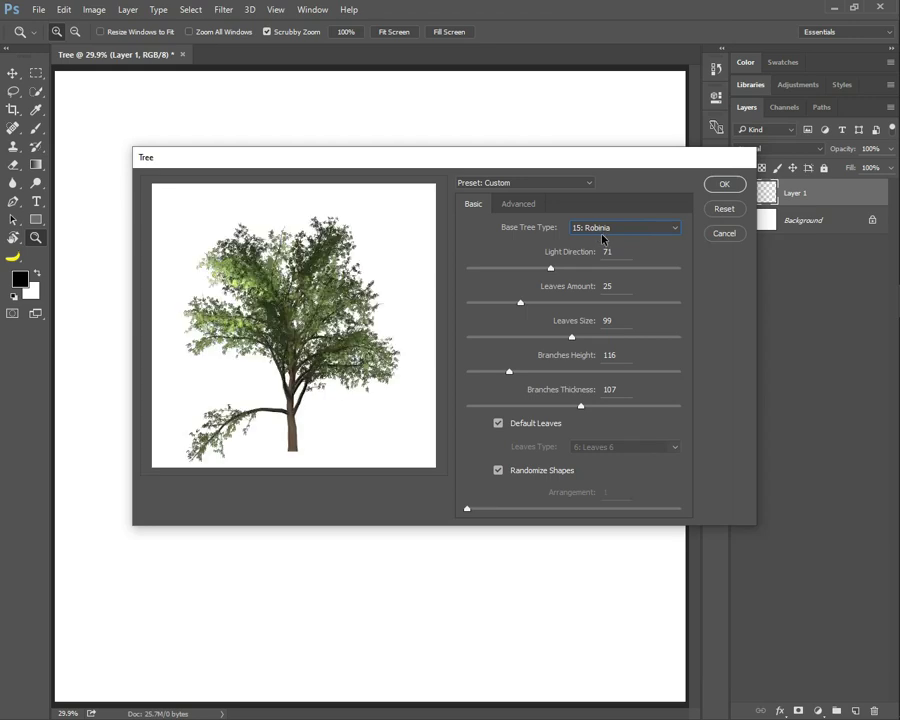
click(603, 232)
click(580, 346)
click(591, 232)
click(610, 369)
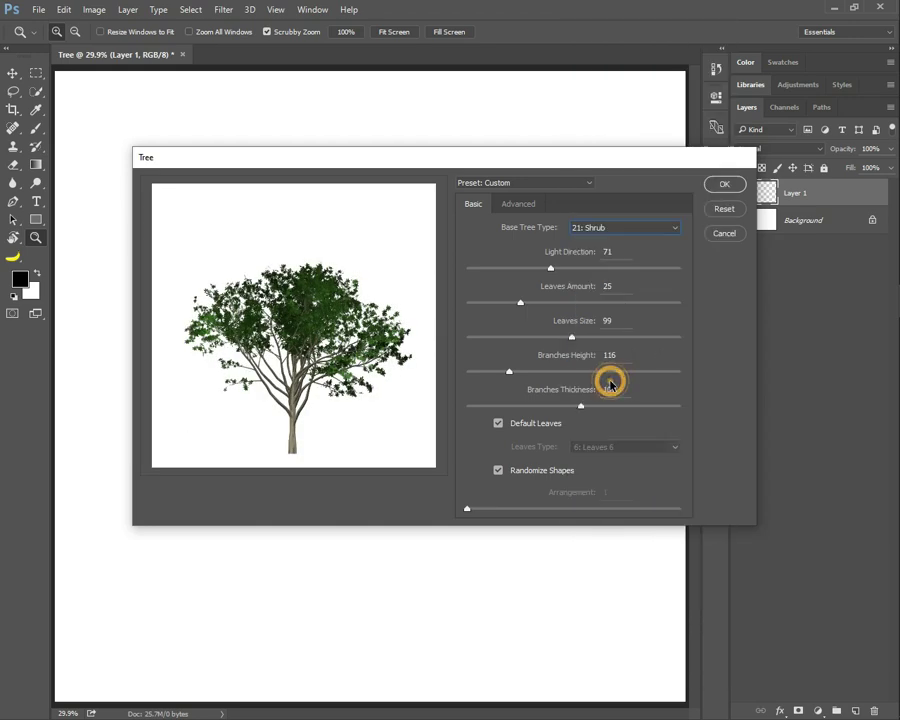
click(610, 230)
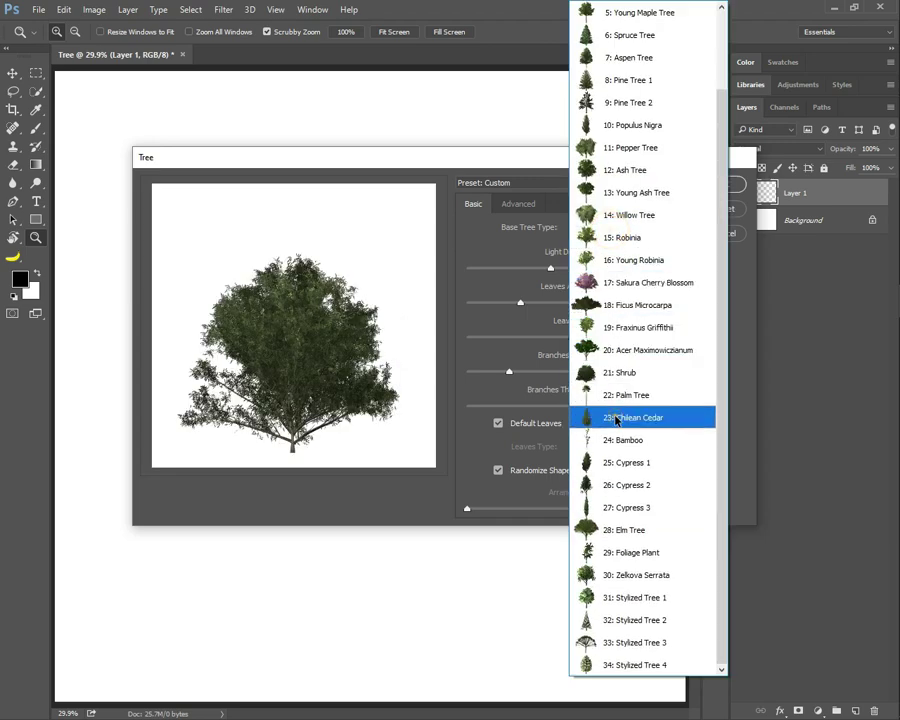
click(605, 399)
click(618, 228)
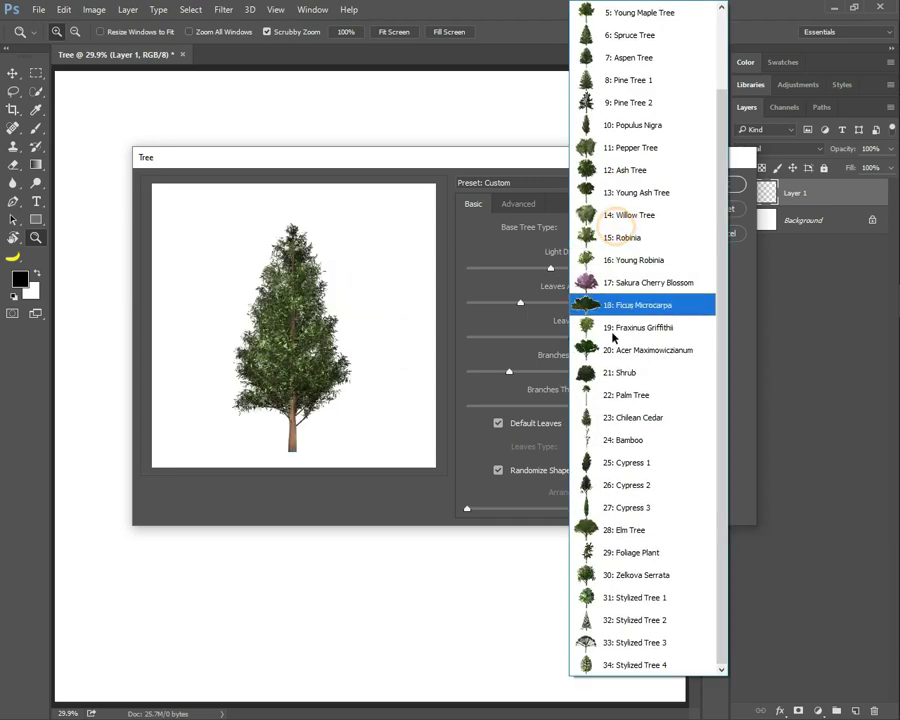
click(620, 629)
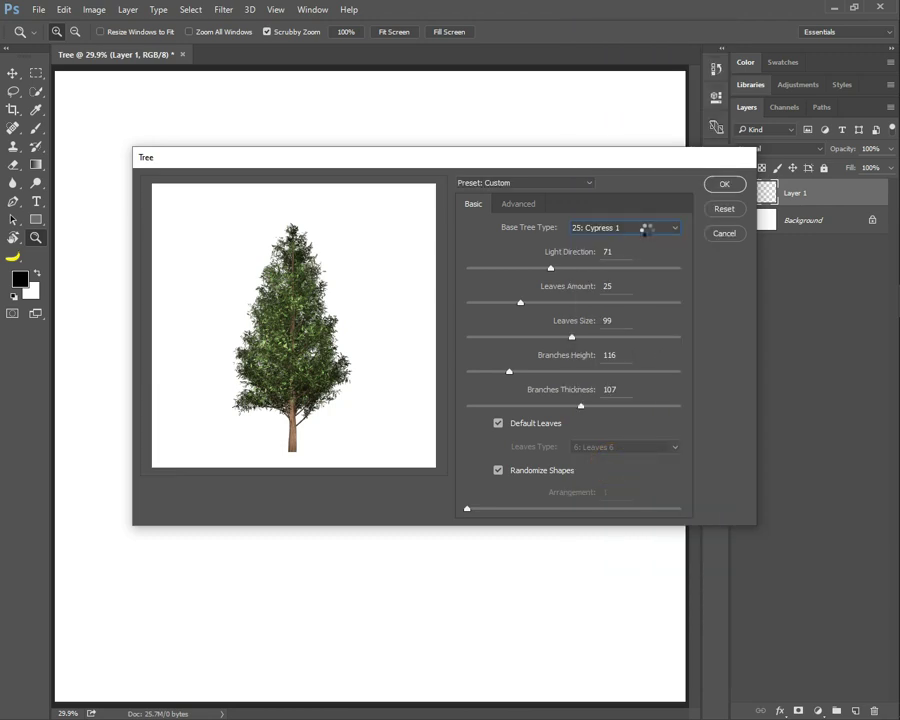
click(668, 229)
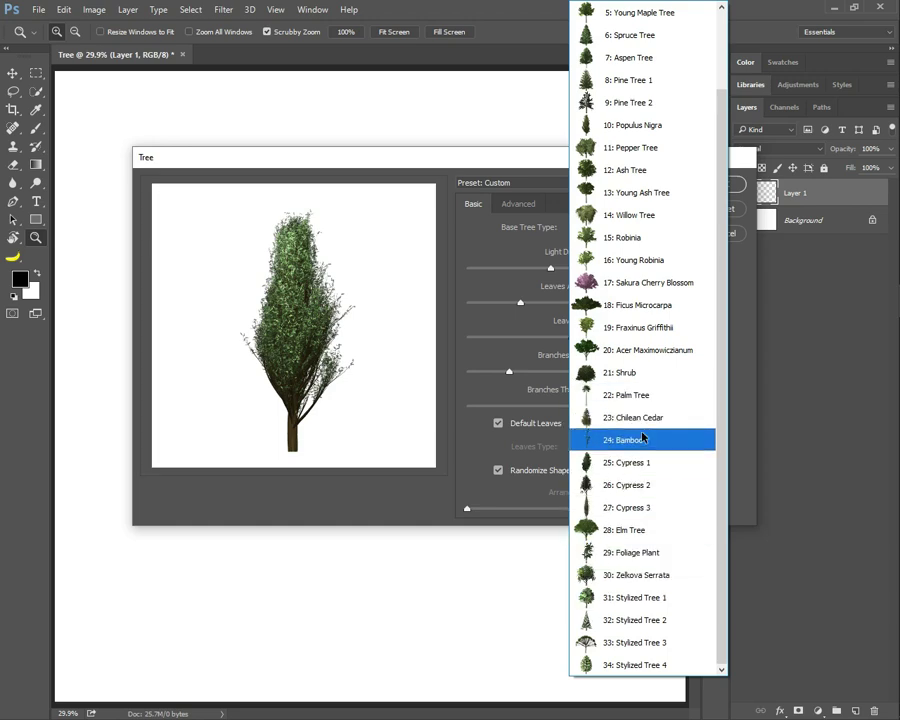
click(651, 126)
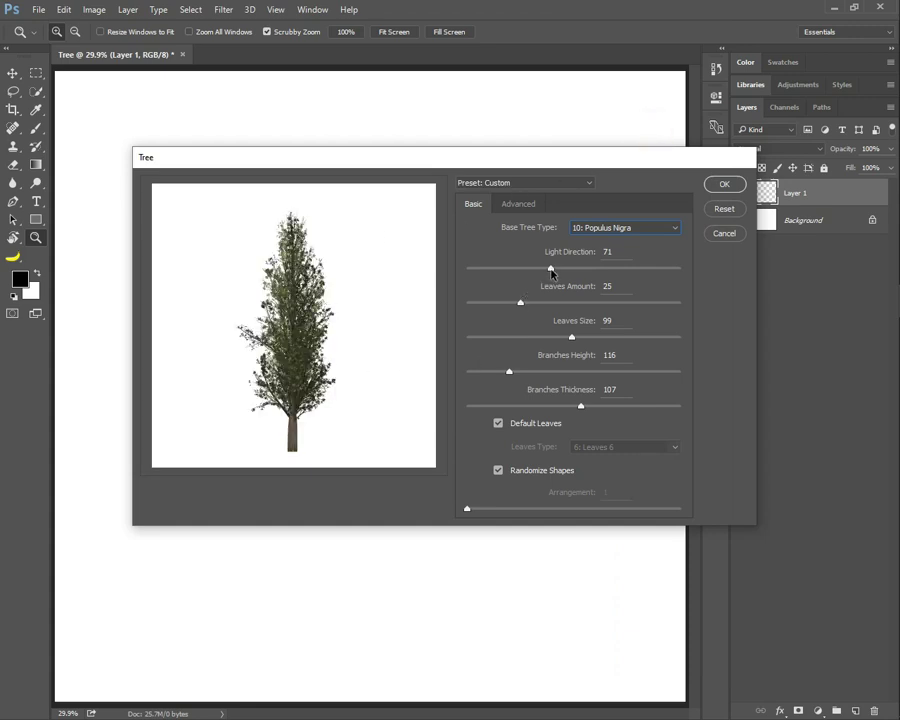
Set the poplar's light direction to 93, leaves amount to 64 and leaves size to 93
mouse_move(551, 272)
mouse_down()
mouse_move(567, 272)
mouse_move(524, 268)
mouse_up()
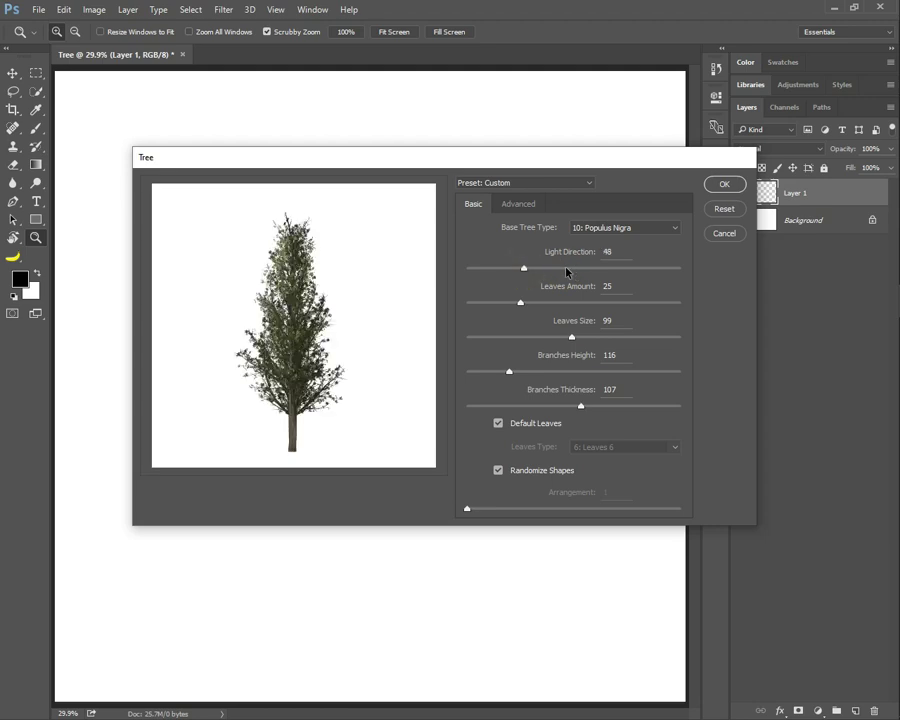
click(566, 268)
click(576, 268)
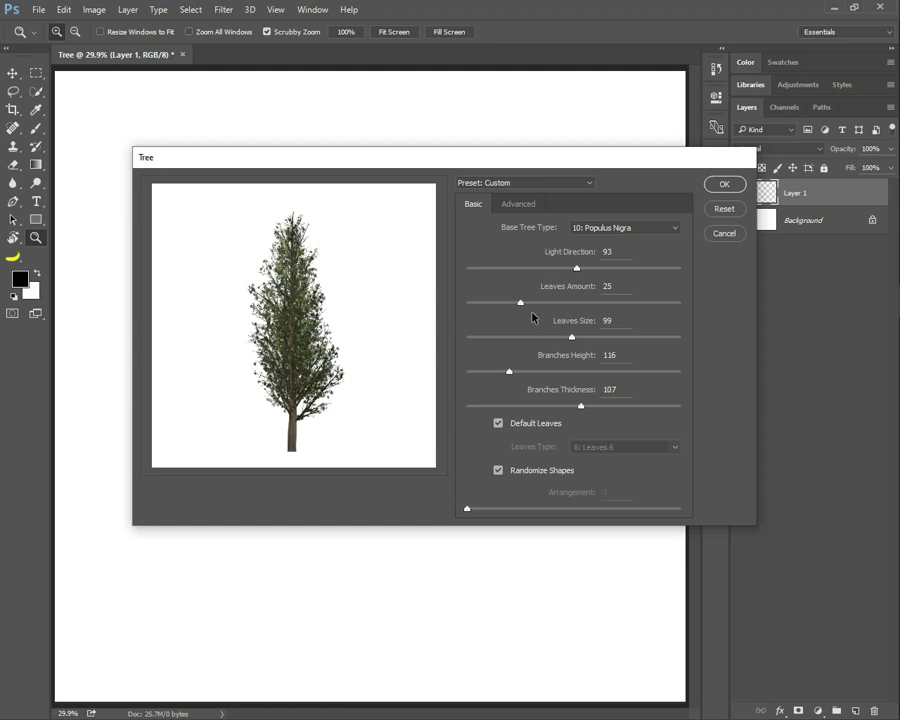
click(489, 303)
drag(486, 302, 645, 302)
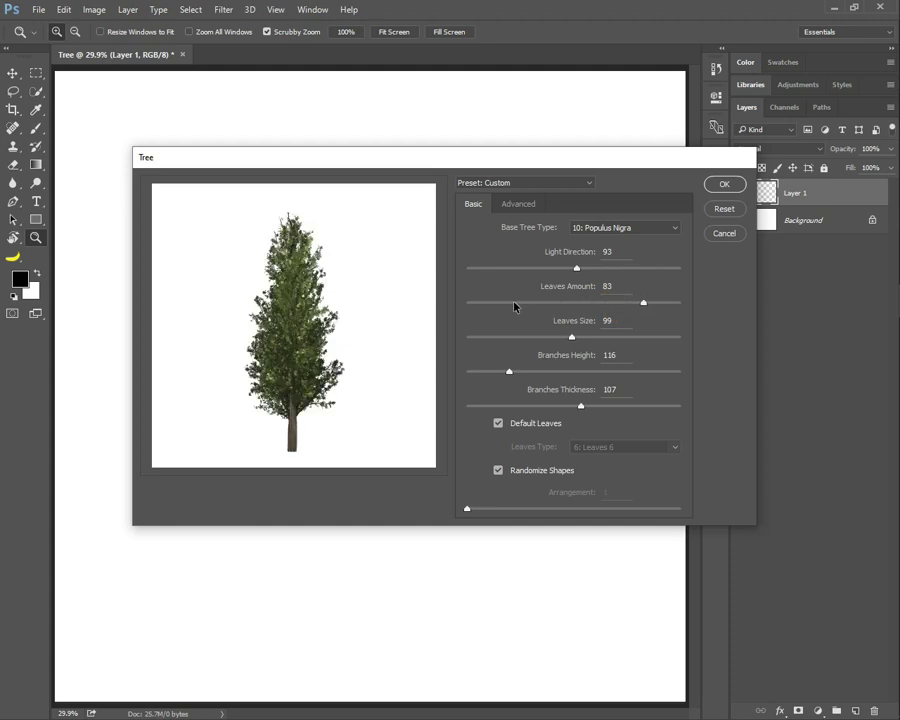
mouse_move(502, 303)
mouse_down()
mouse_move(603, 302)
mouse_move(489, 341)
mouse_move(551, 343)
mouse_up()
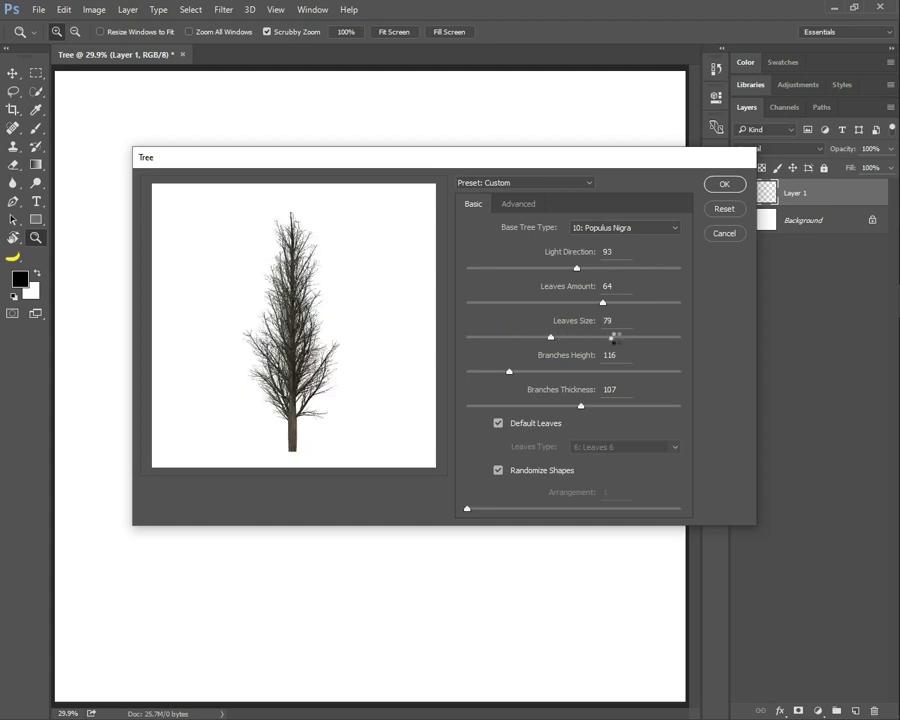
click(645, 337)
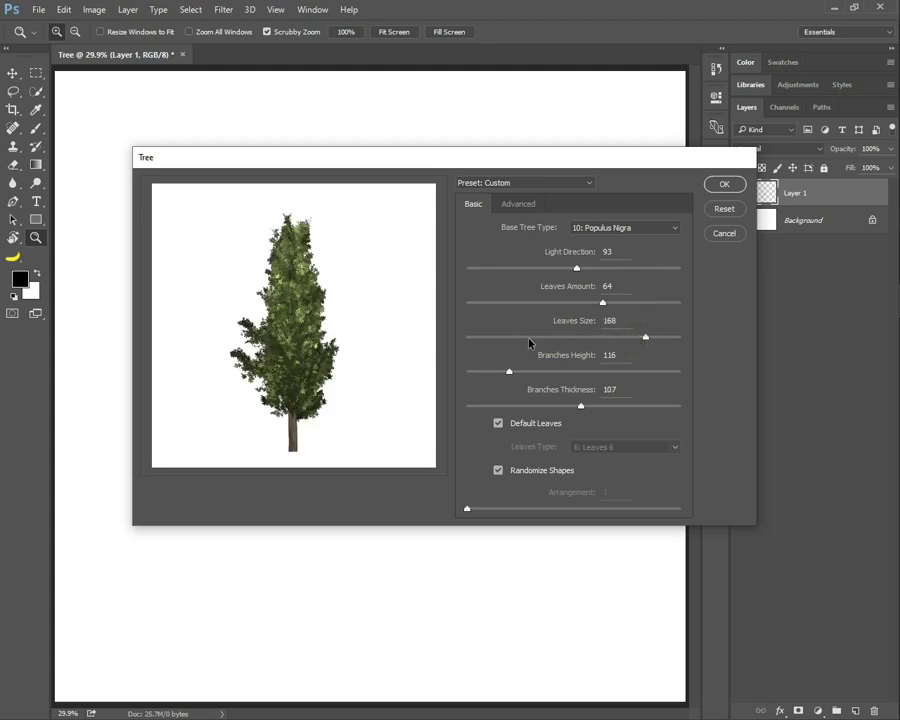
click(566, 339)
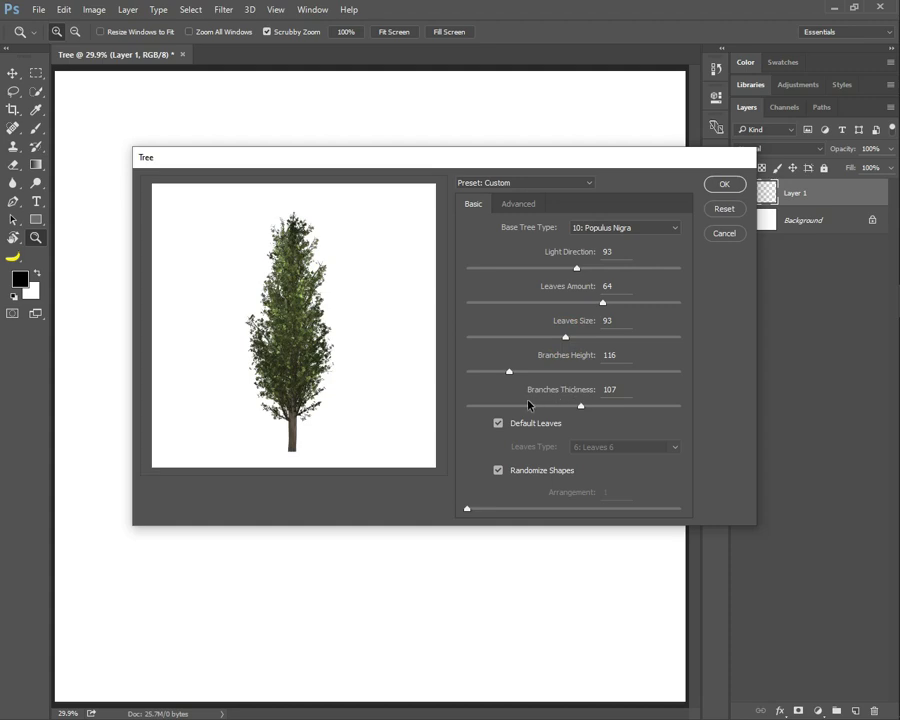
Set branches height to 181 and branches thickness to about 180
drag(560, 377, 659, 380)
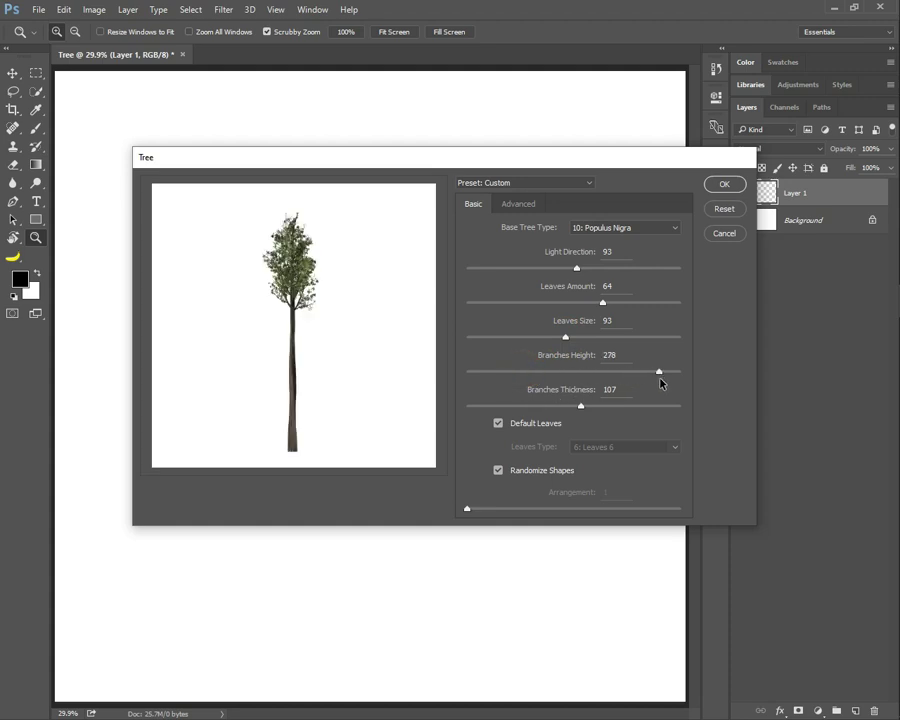
mouse_move(503, 371)
mouse_down()
mouse_move(484, 372)
mouse_move(528, 376)
mouse_up()
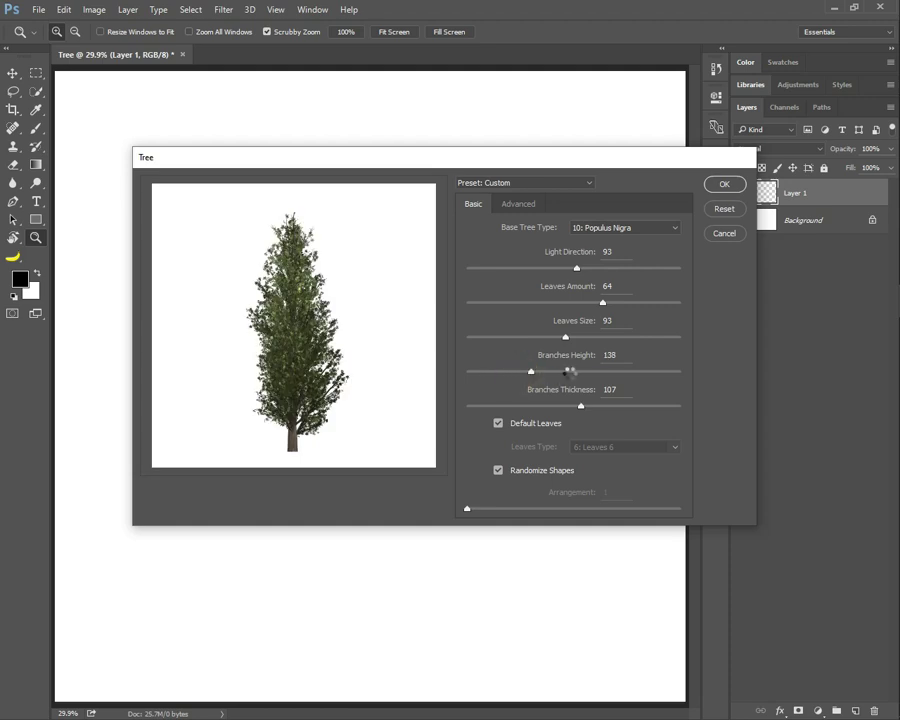
click(569, 371)
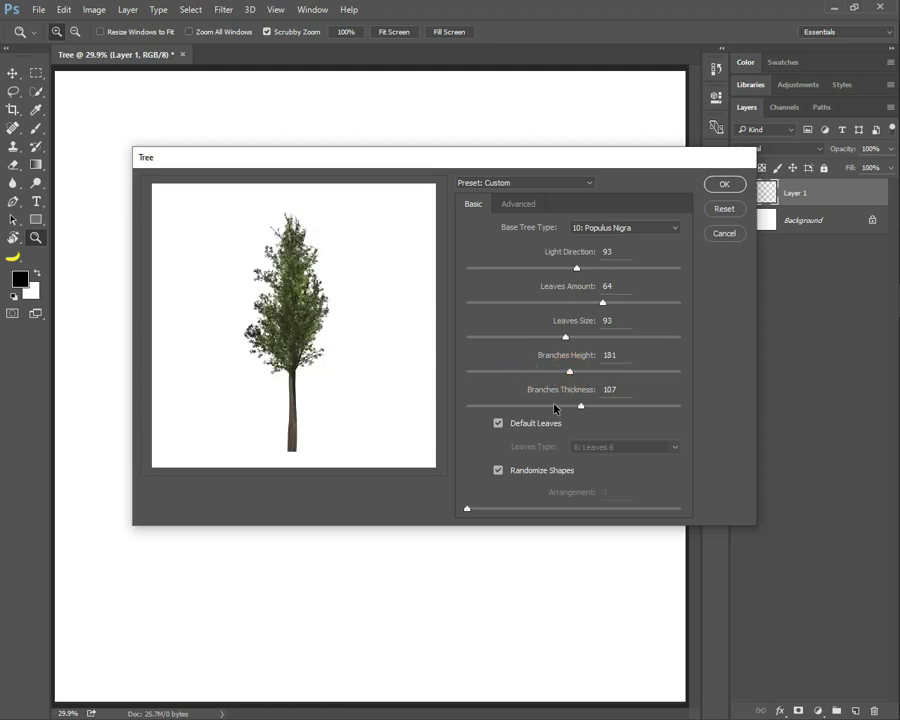
click(554, 406)
click(517, 406)
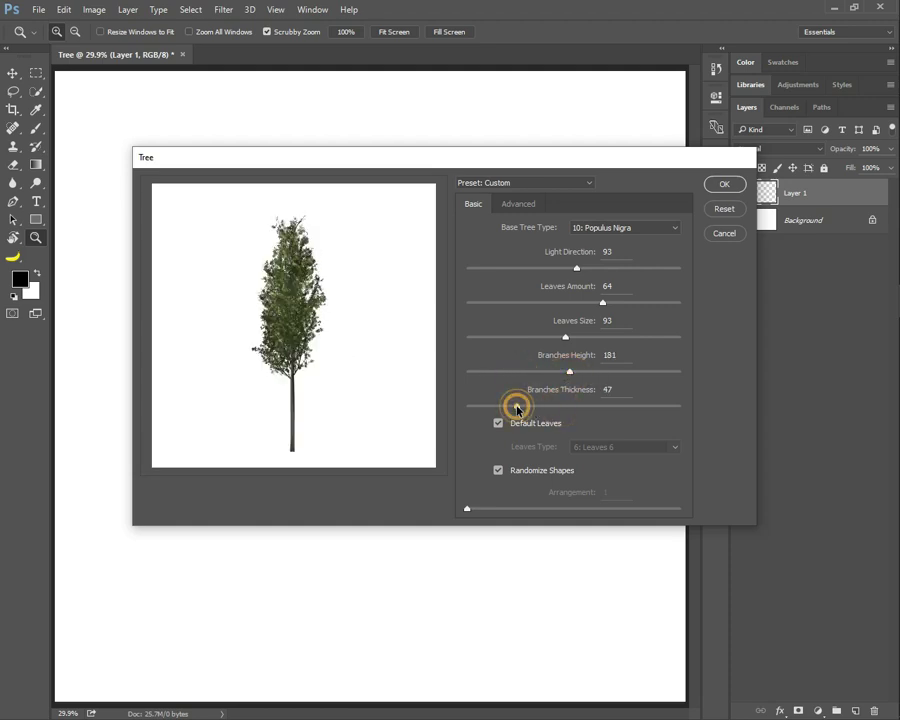
drag(517, 406, 479, 408)
click(657, 406)
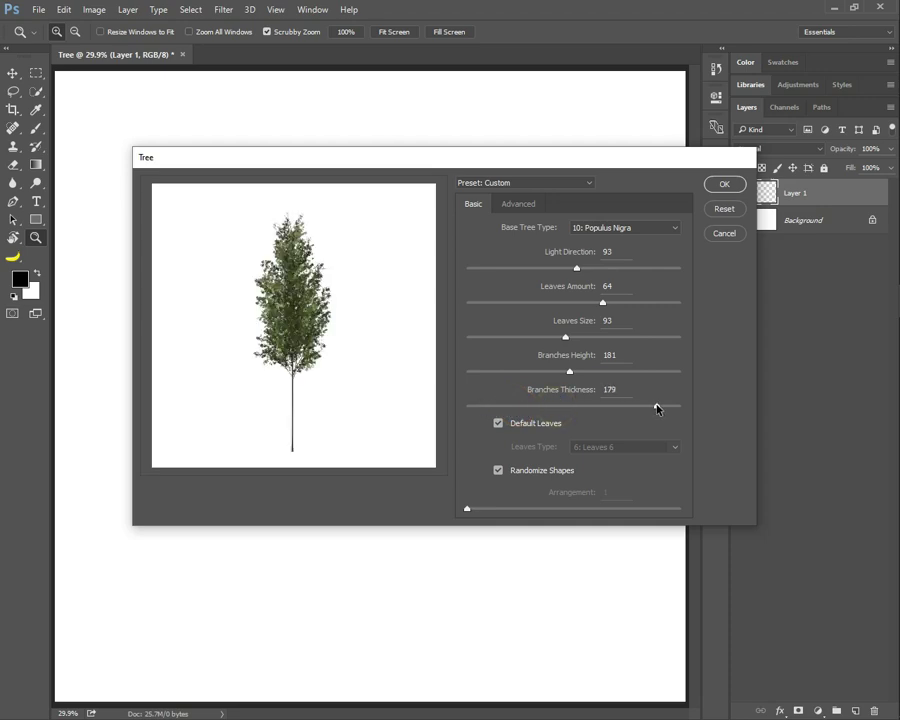
Reset the tree settings, then set branches thickness 117, branches height 99 and leaves size 76
click(718, 212)
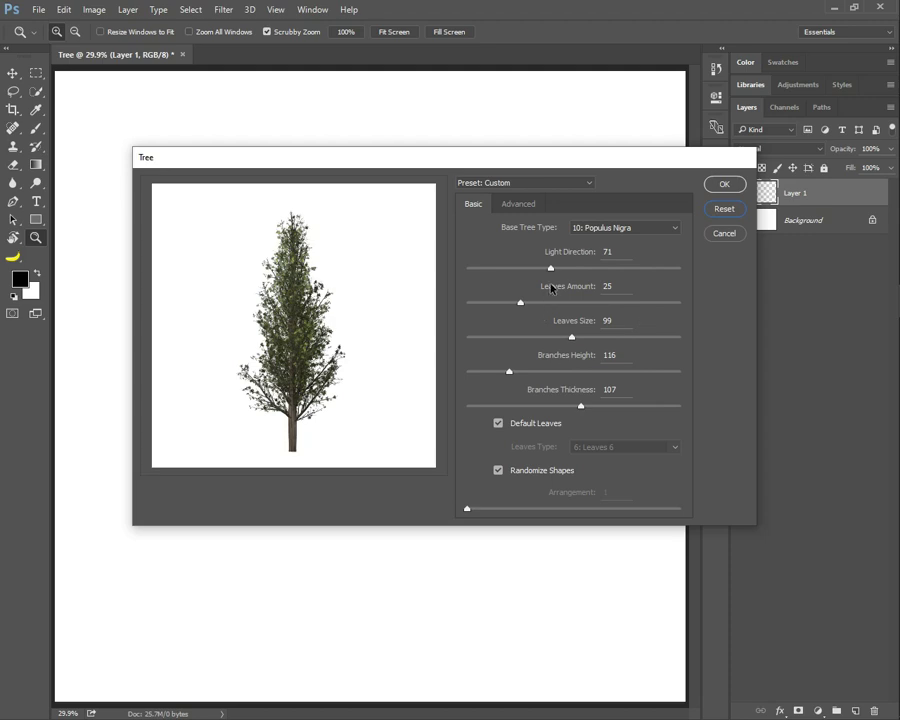
drag(552, 268, 560, 268)
drag(520, 302, 573, 304)
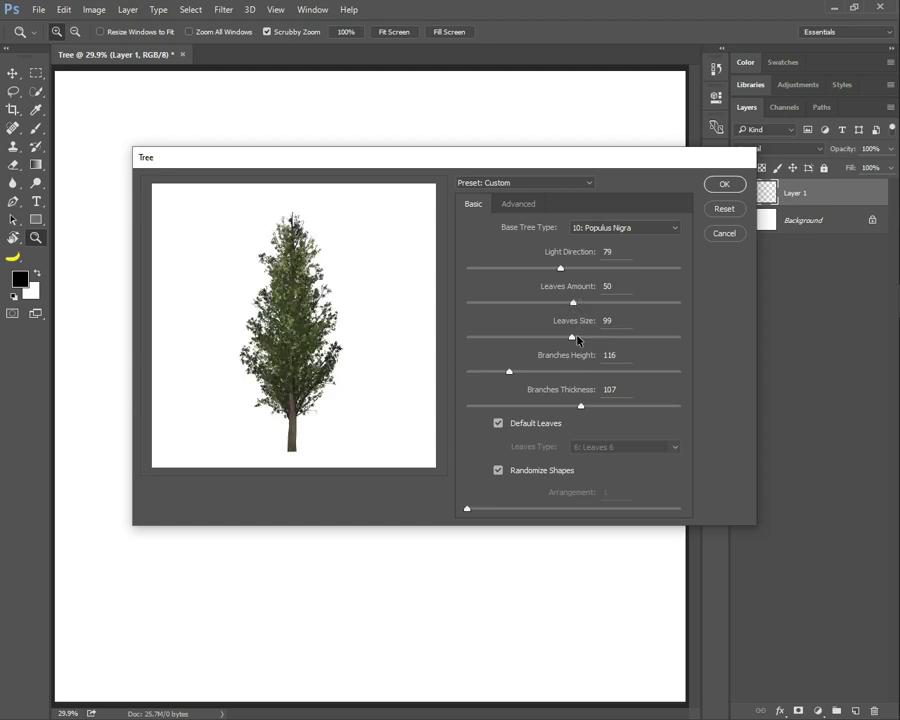
mouse_move(584, 406)
mouse_down()
mouse_move(607, 406)
mouse_move(593, 407)
mouse_up()
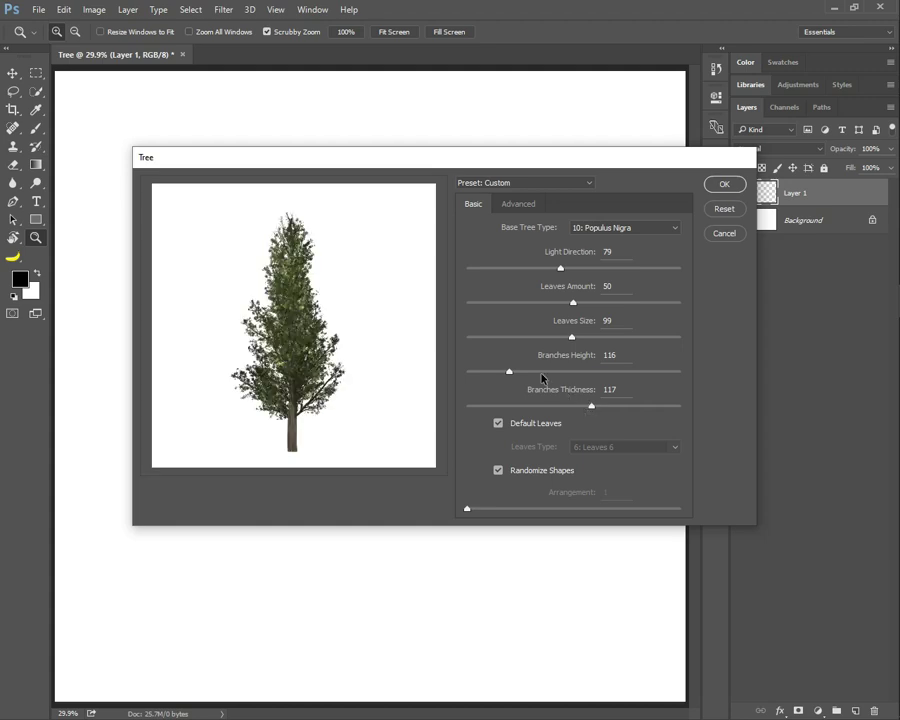
click(490, 372)
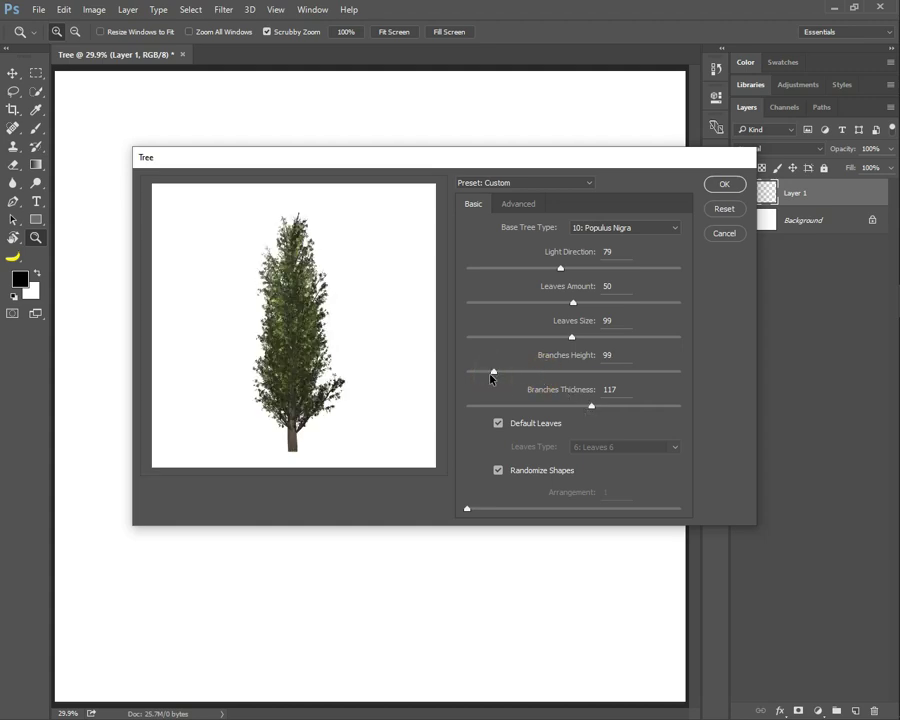
drag(571, 337, 548, 338)
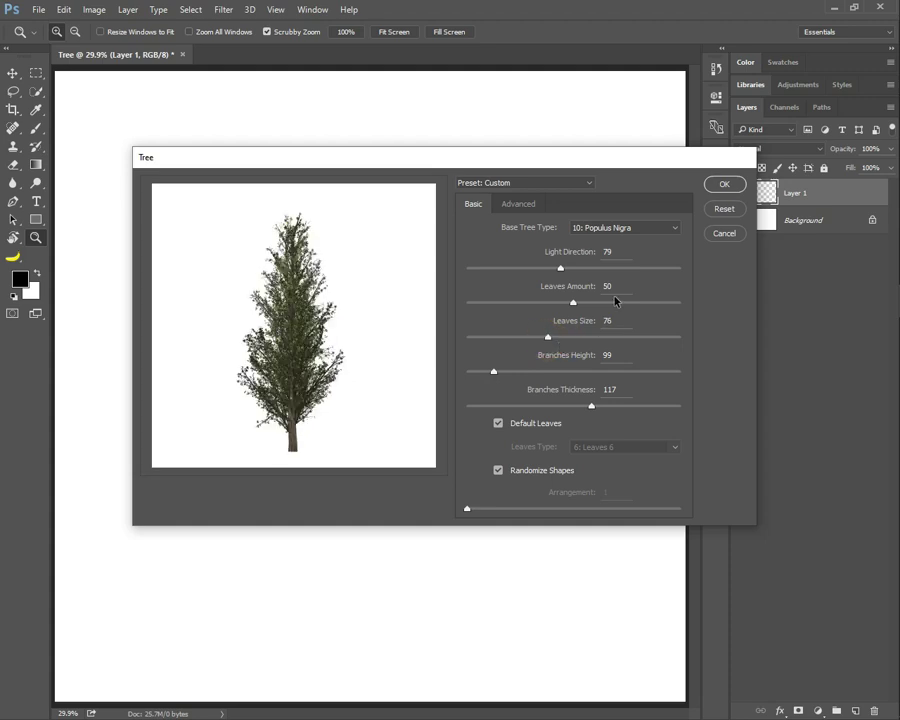
Set leaves amount to 53 and light direction to 134, then render the tree onto Layer 1
click(580, 302)
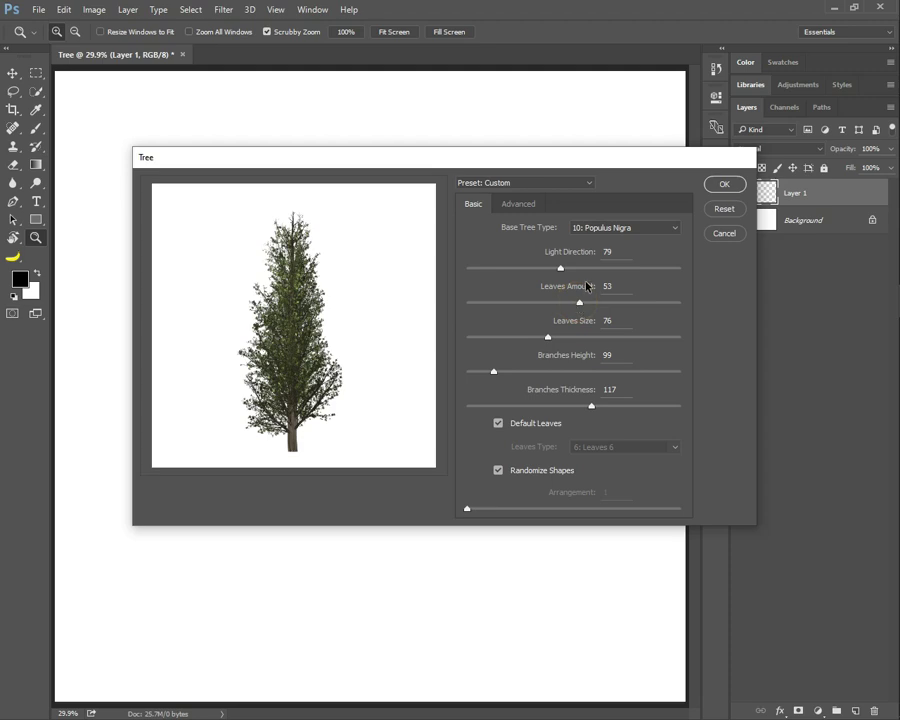
click(603, 270)
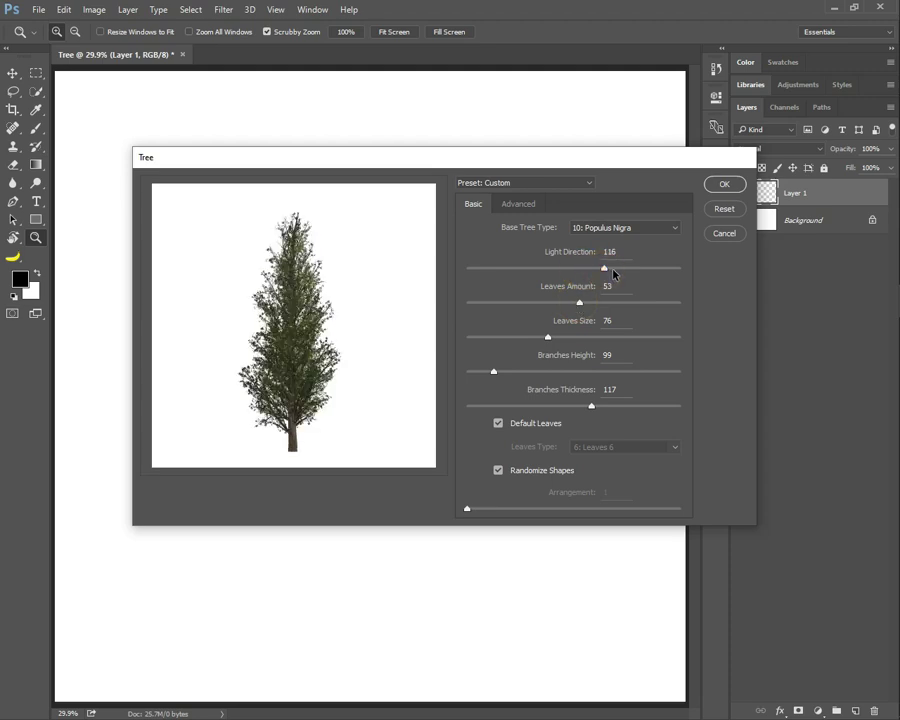
click(613, 268)
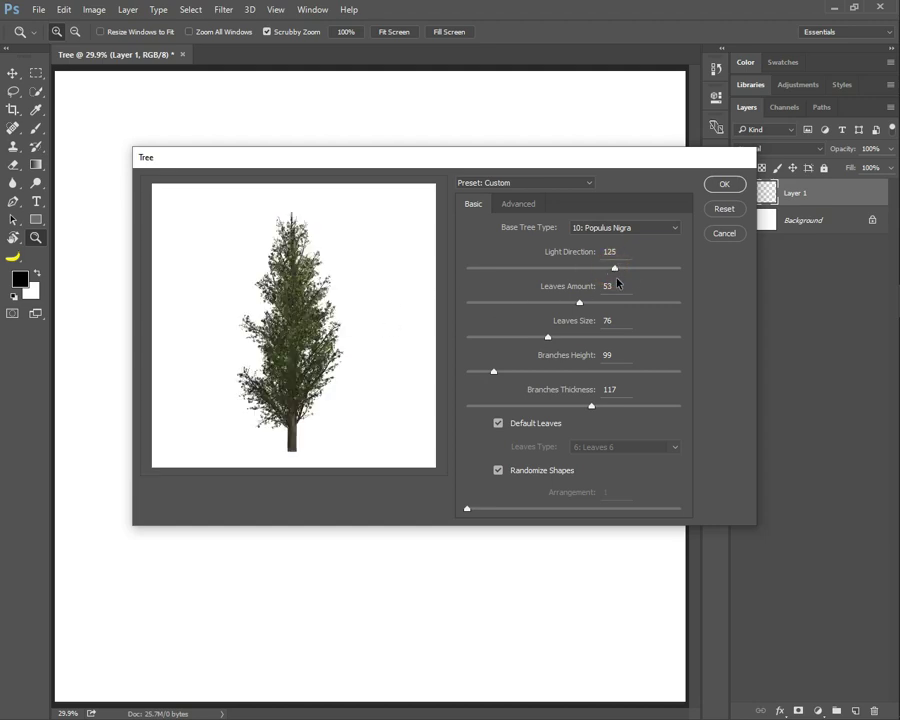
click(625, 270)
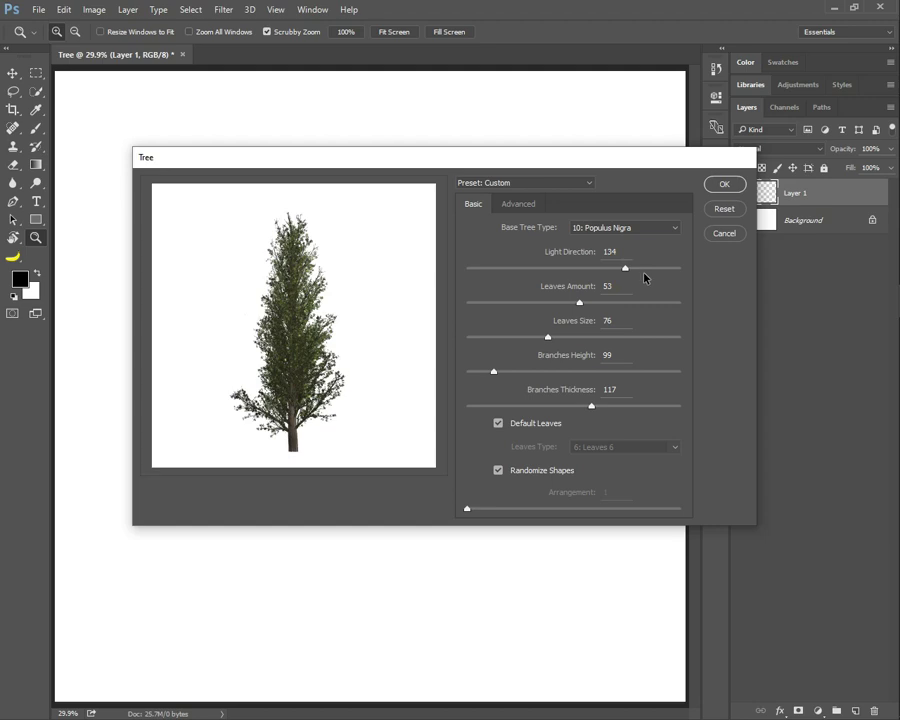
click(720, 184)
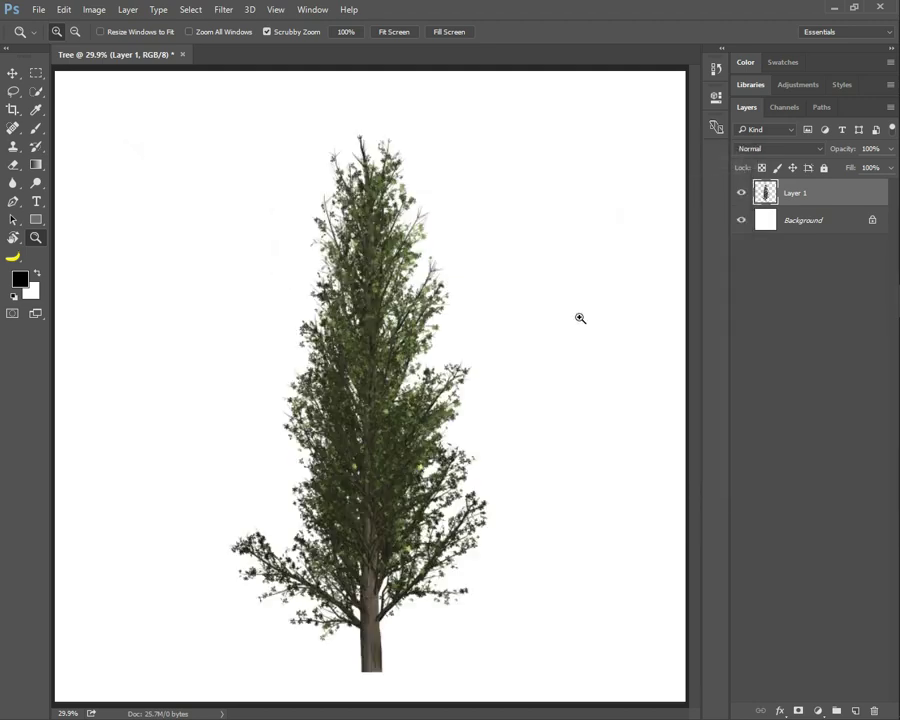
Shift the tree up and left, and add a pink Solid Color fill layer
click(14, 73)
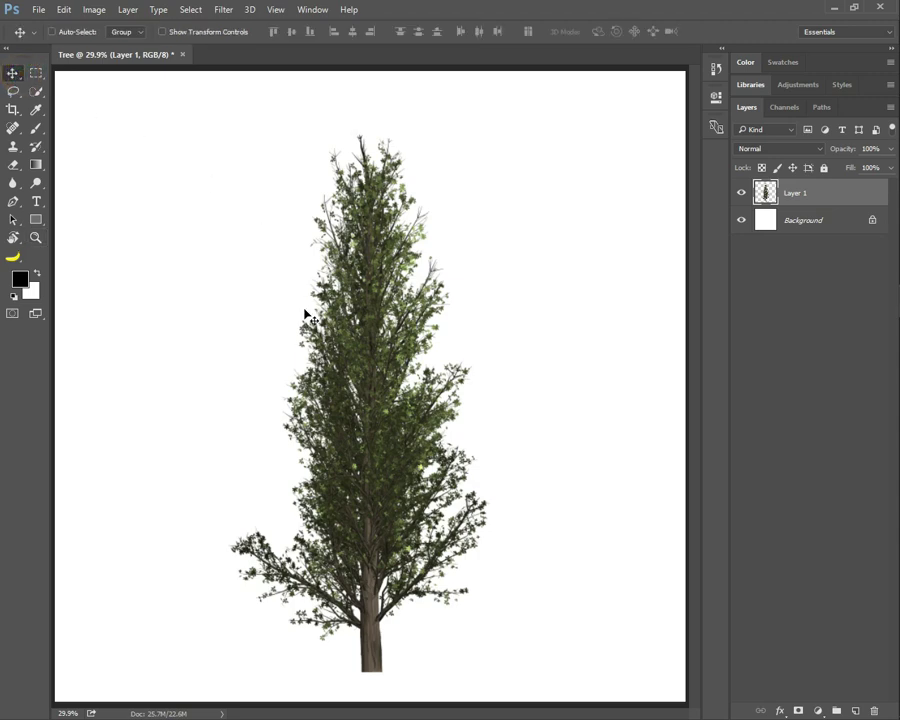
mouse_move(345, 380)
mouse_down()
mouse_move(280, 320)
mouse_move(310, 367)
mouse_up()
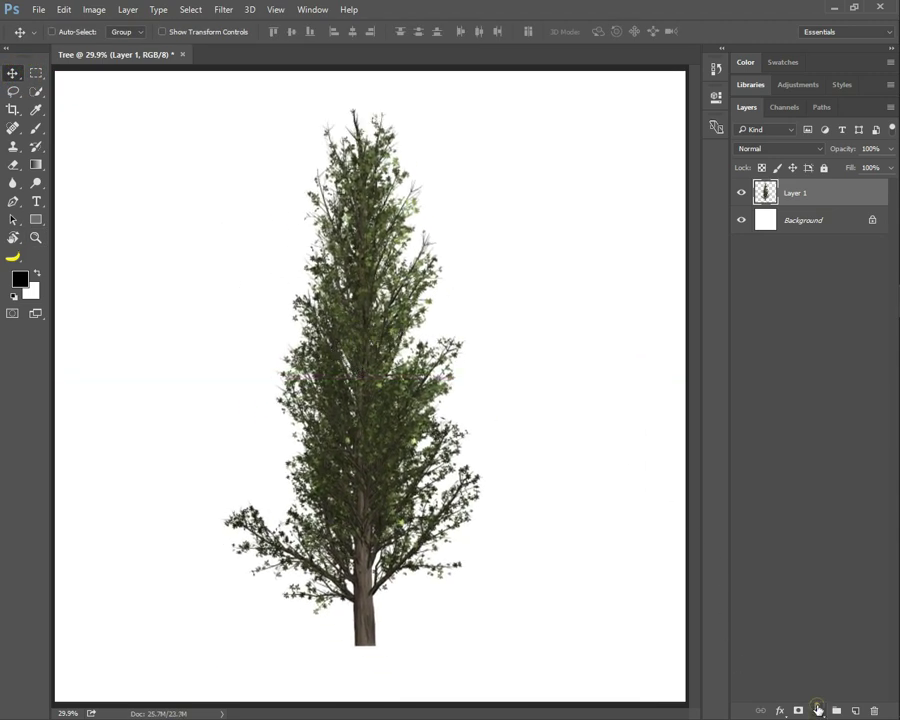
click(818, 710)
click(788, 400)
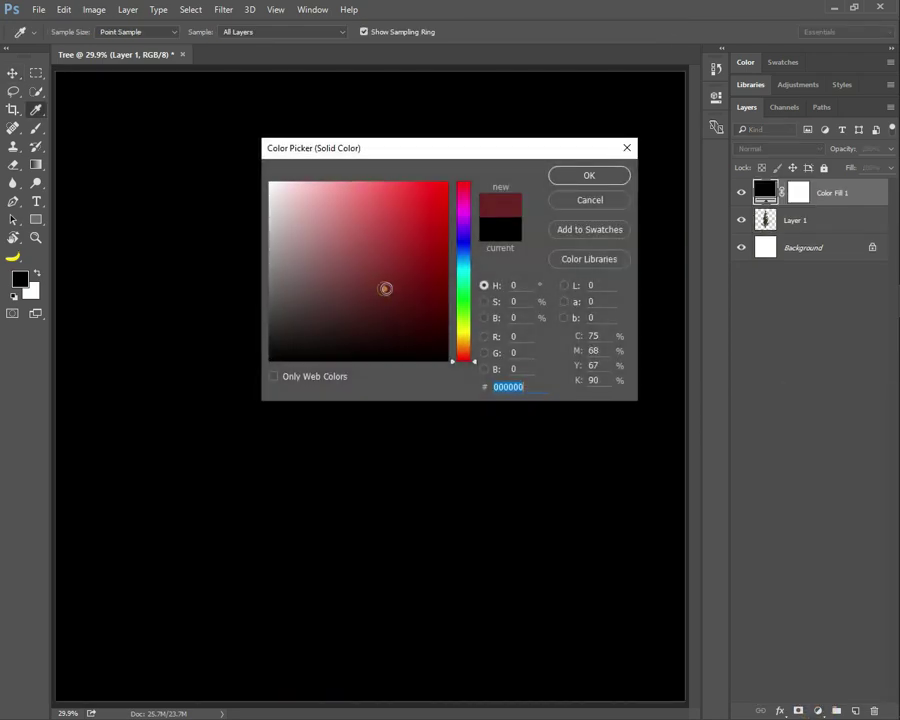
drag(385, 289, 372, 182)
click(589, 175)
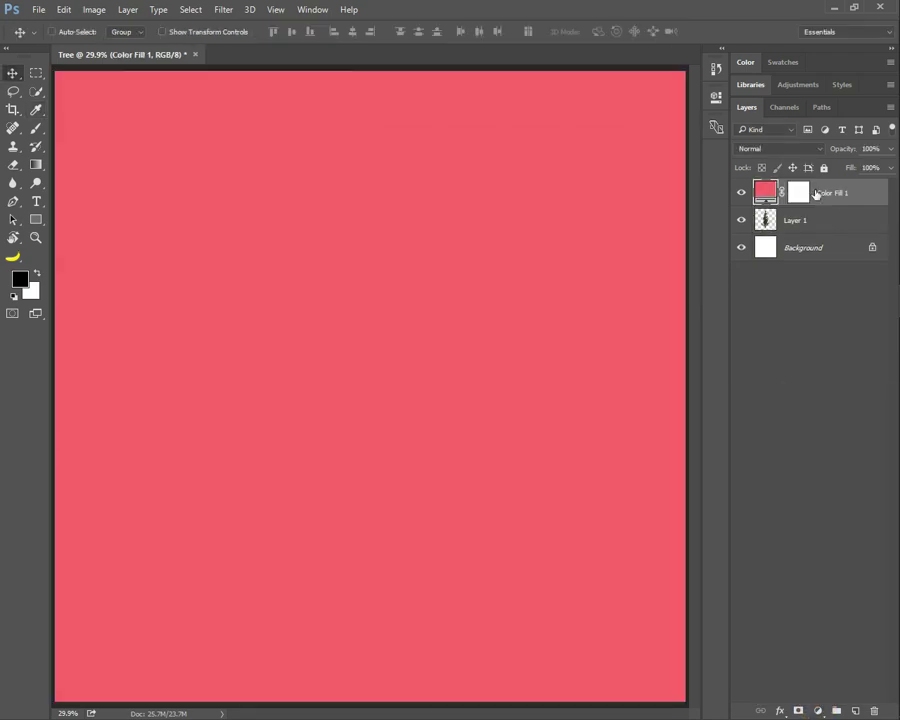
Move Color Fill 1 below Layer 1 and change its colour to pale light blue
drag(817, 193, 823, 234)
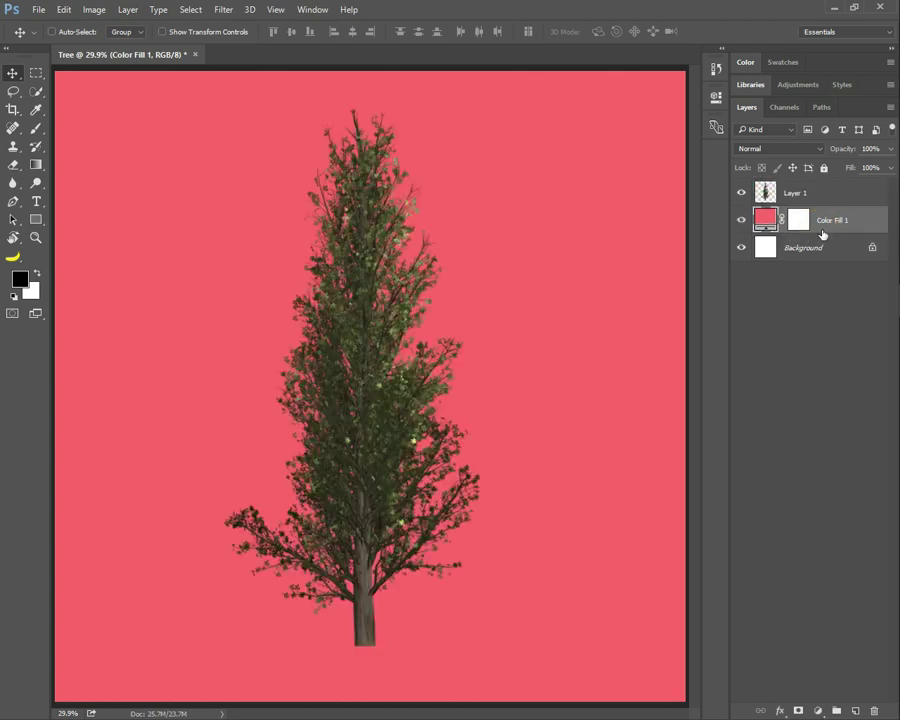
double_click(758, 222)
text(68d8fd)
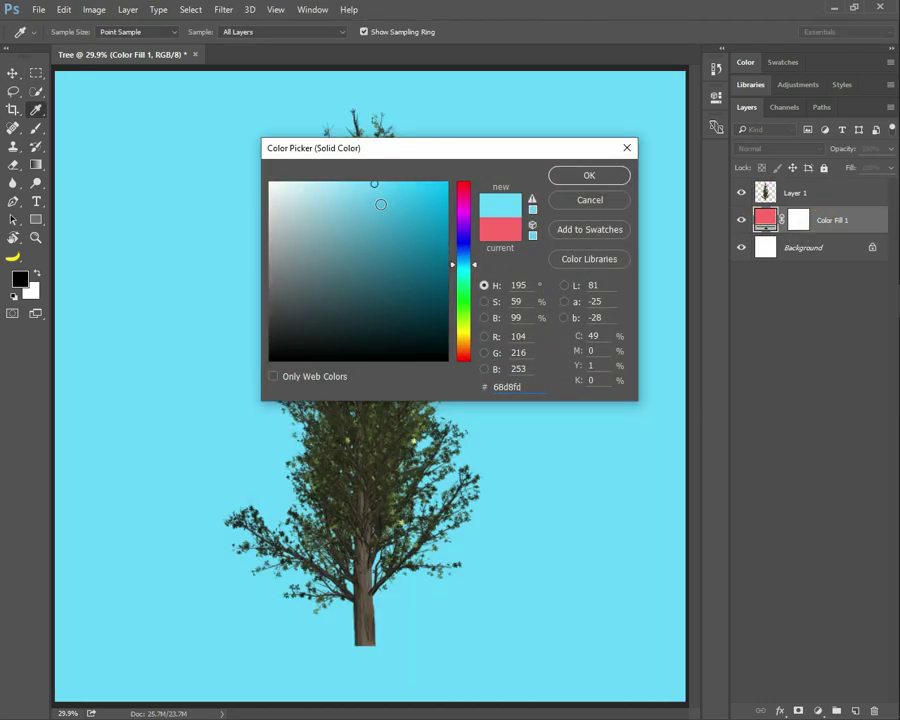
click(337, 181)
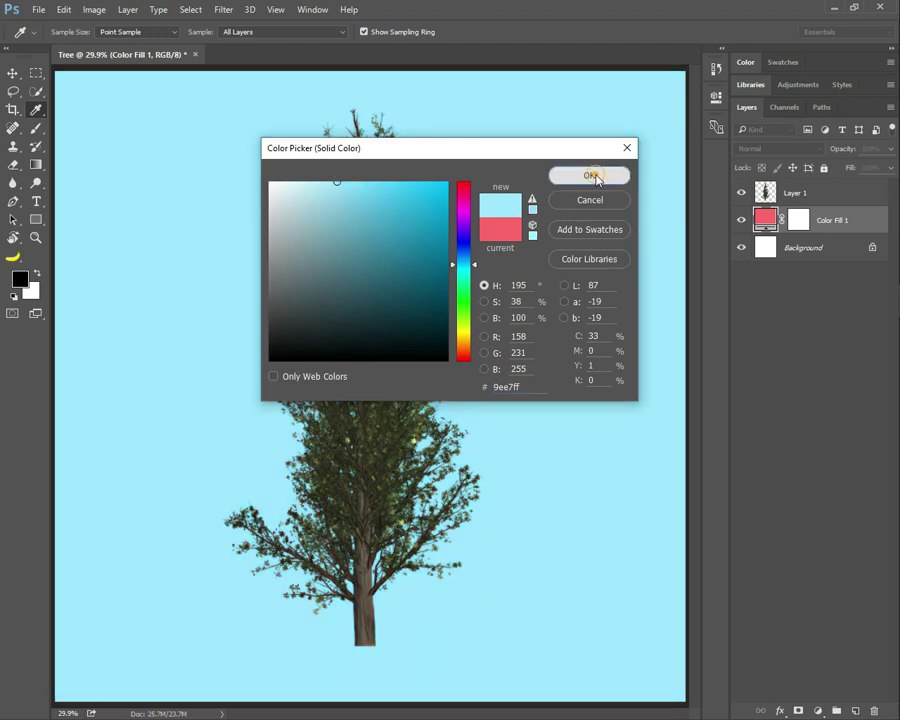
click(590, 176)
Nudge the tree on Layer 1 slightly down and hide the Color Fill 1 layer
key(v)
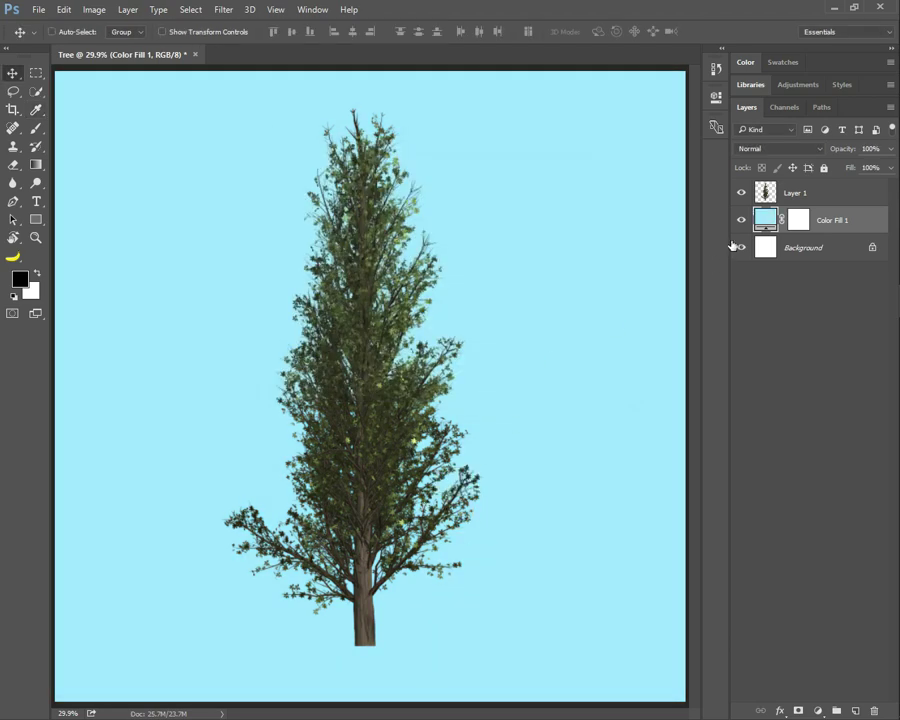
click(790, 193)
mouse_move(340, 495)
mouse_down()
mouse_move(341, 505)
mouse_move(329, 504)
mouse_up()
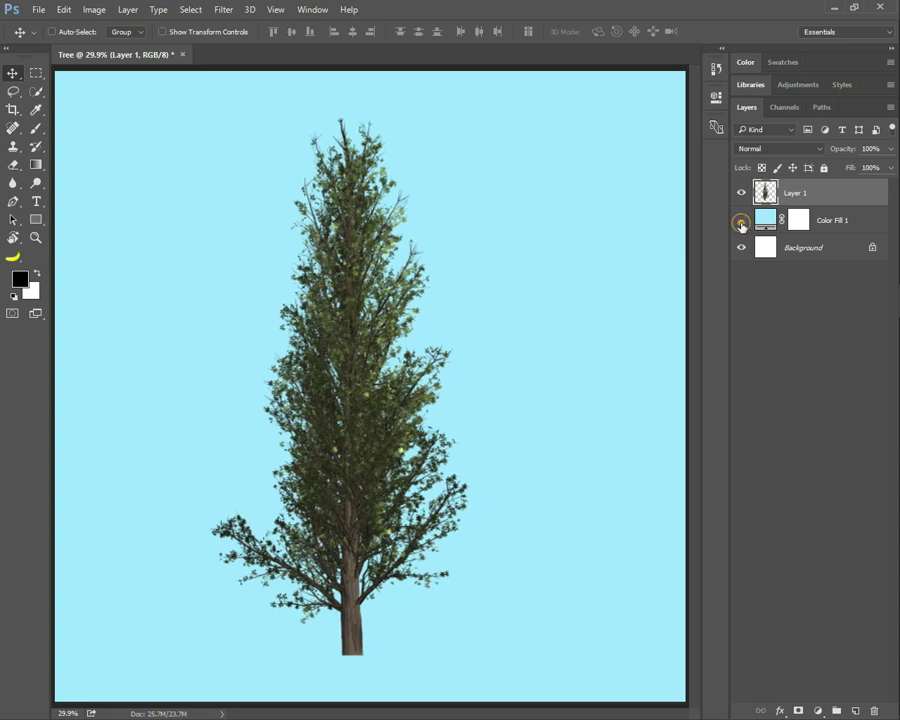
click(741, 222)
Add Layer 2, hide Layer 1, and open the Tree filter with Pine Tree 1 selected
click(855, 711)
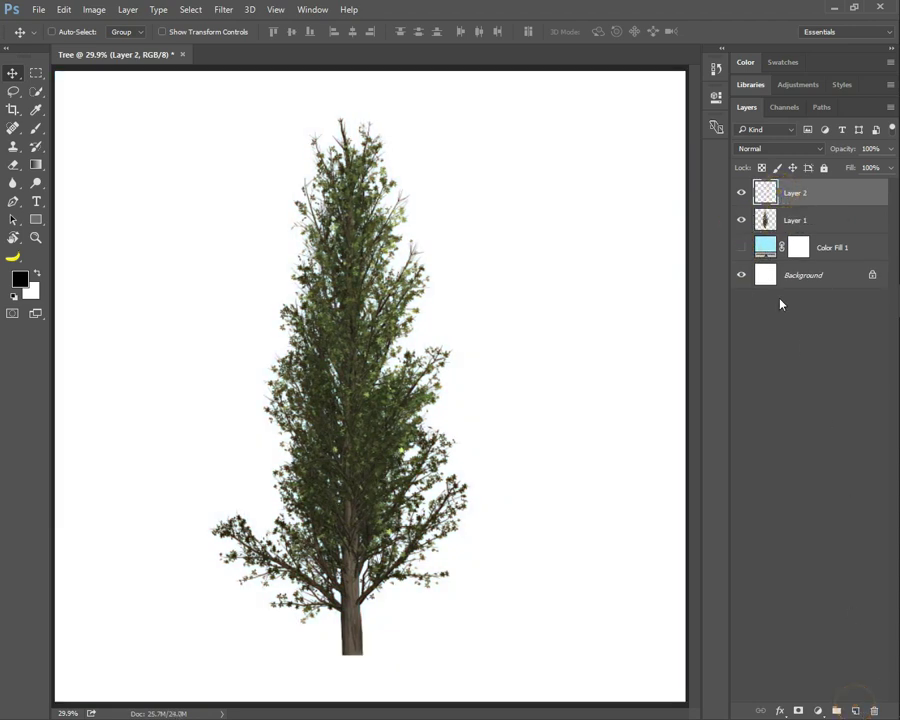
click(741, 218)
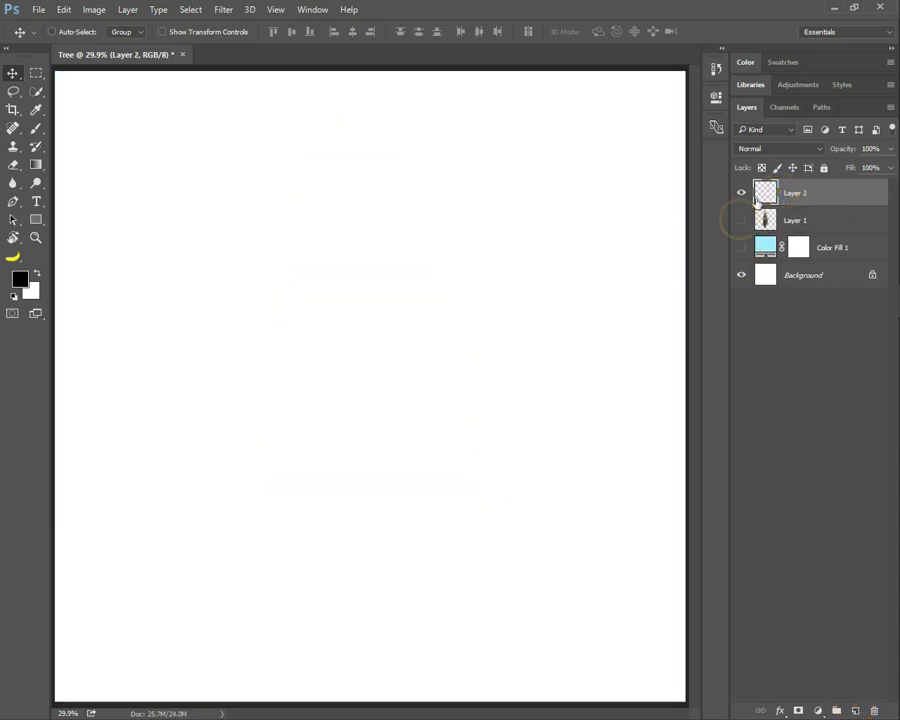
click(225, 12)
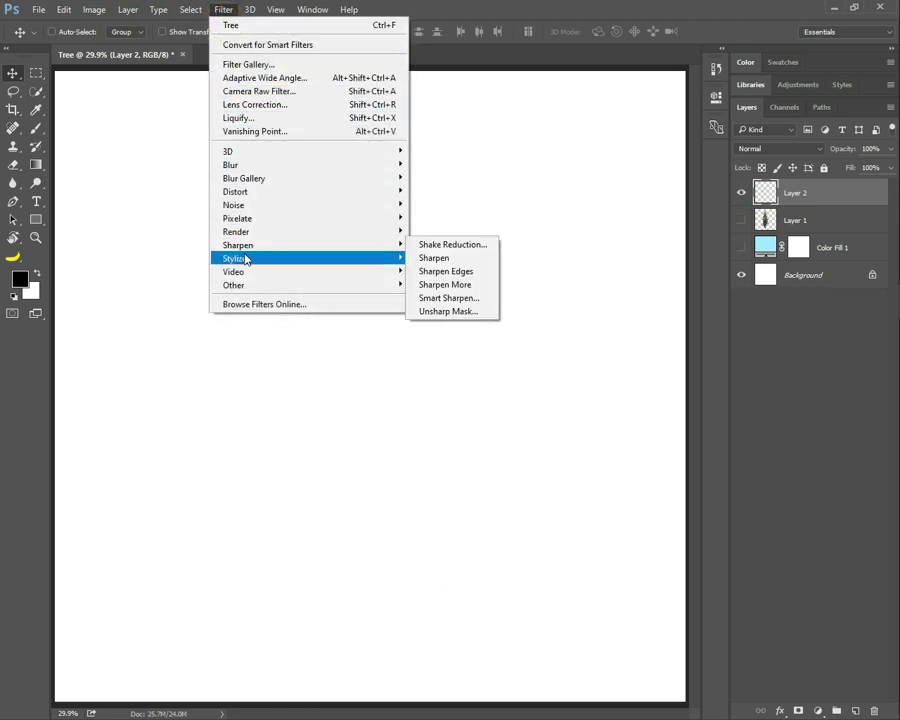
mouse_move(236, 231)
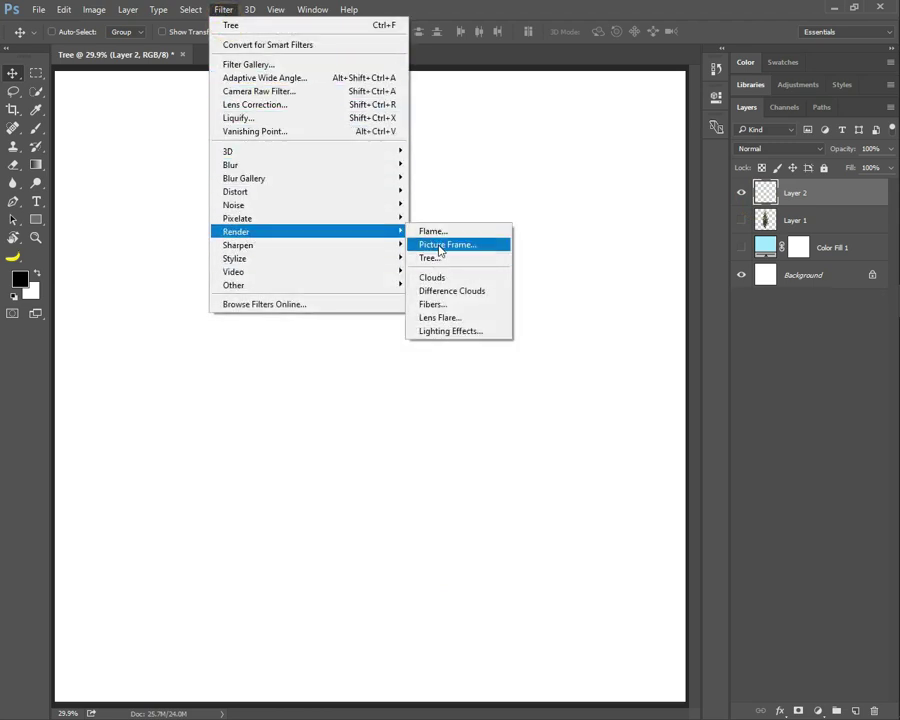
click(440, 258)
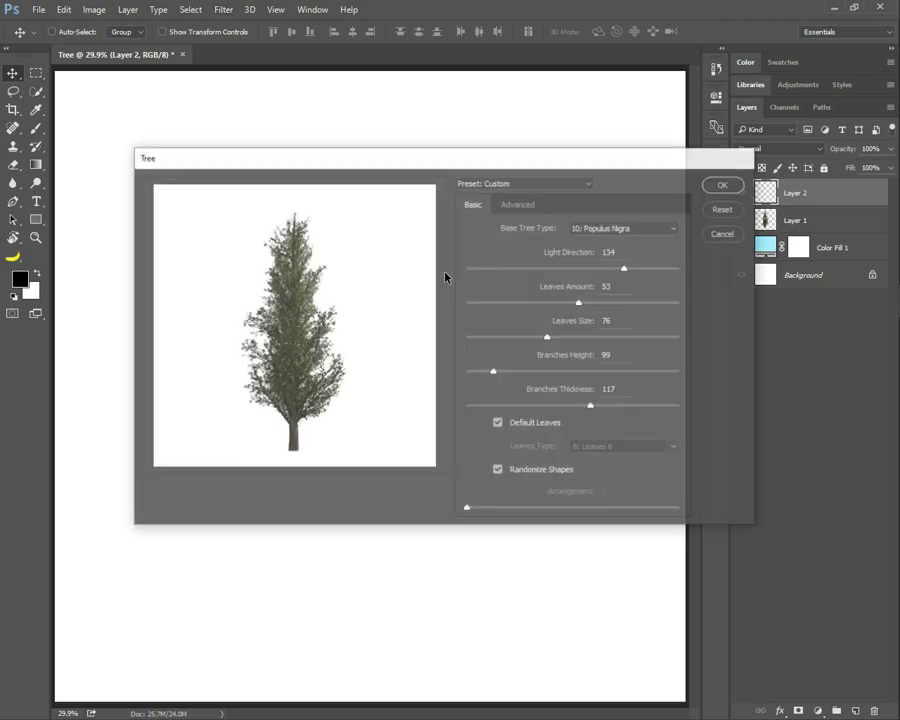
click(591, 230)
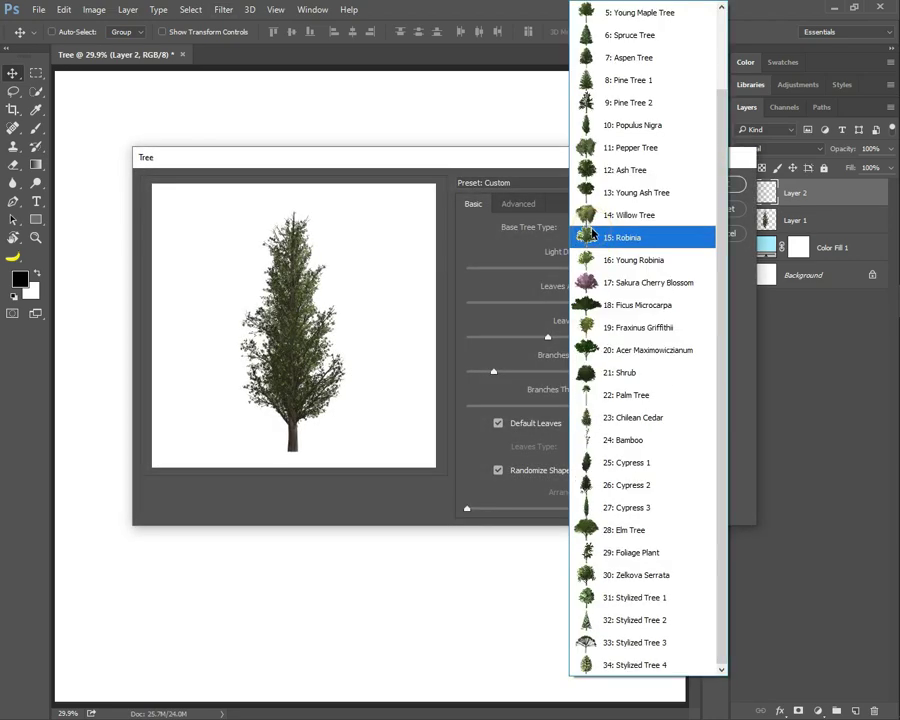
click(619, 86)
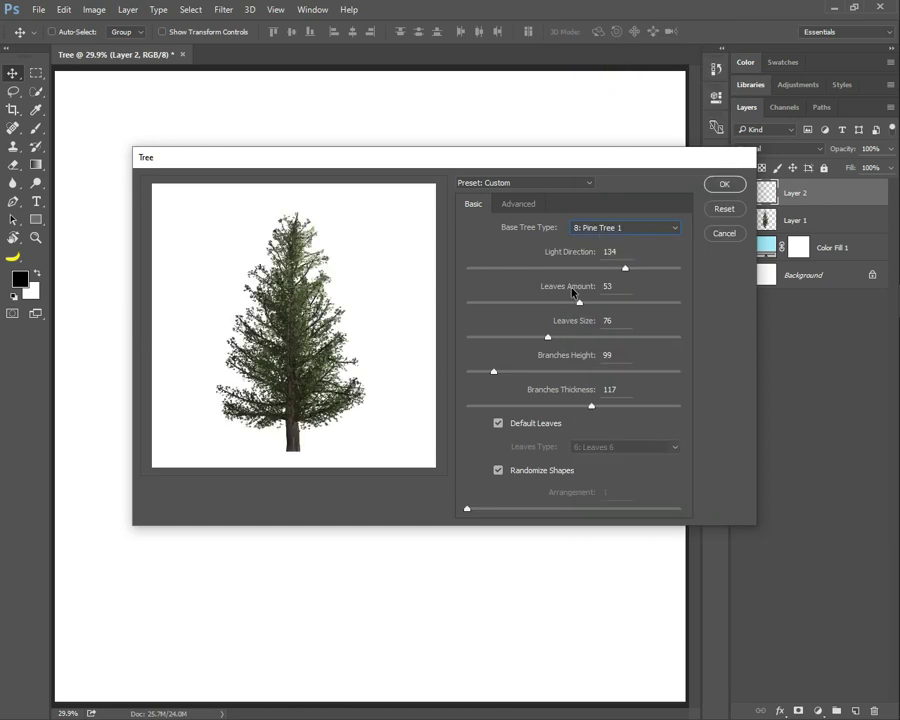
Reset the filter to its Populus Nigra defaults and regenerate several random variations
click(626, 267)
click(718, 219)
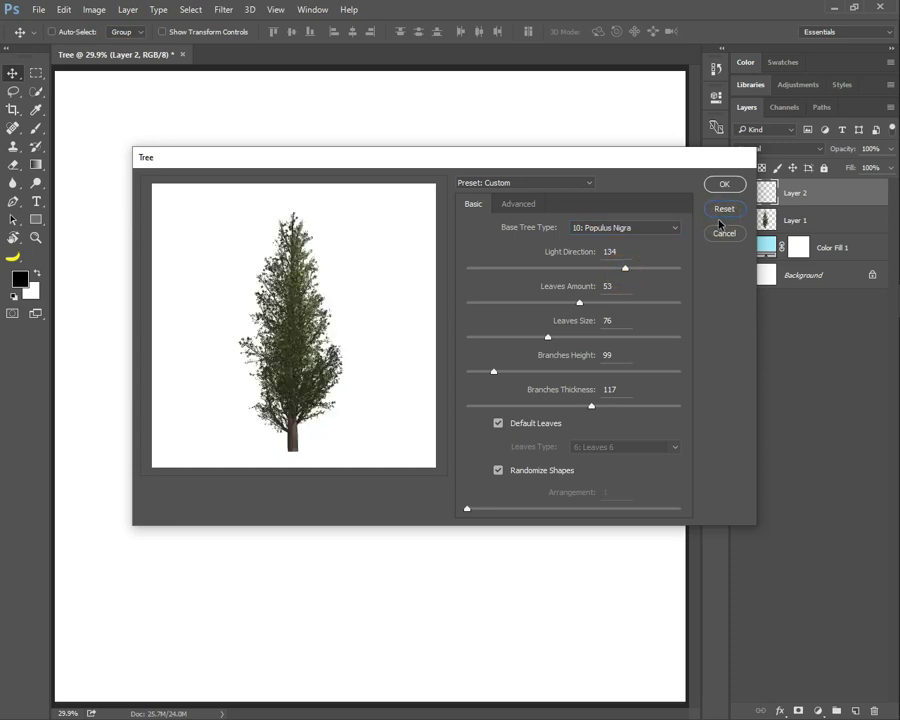
click(716, 215)
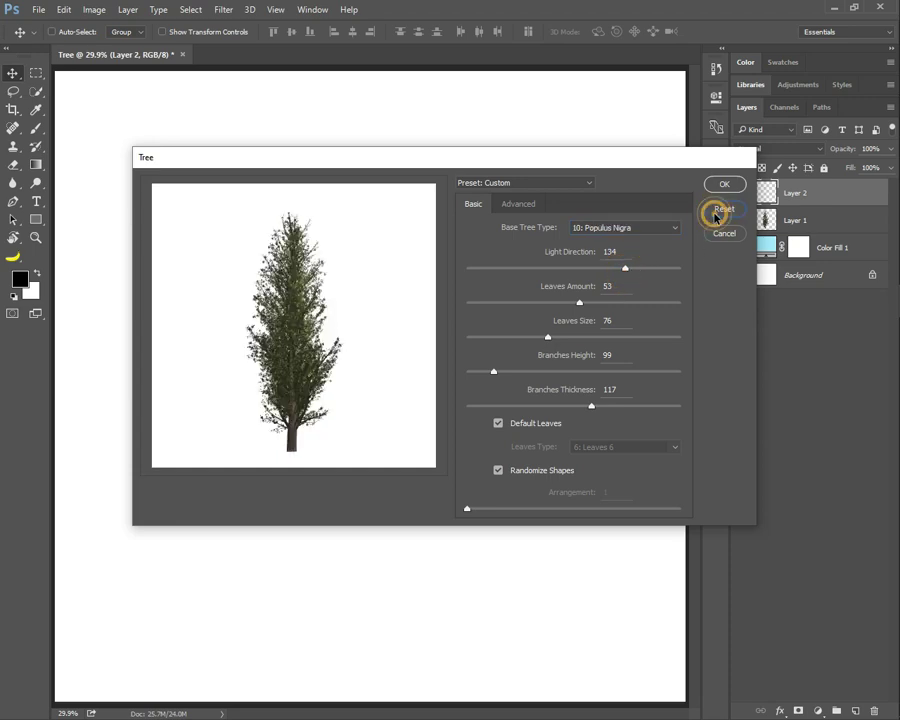
click(716, 212)
click(715, 214)
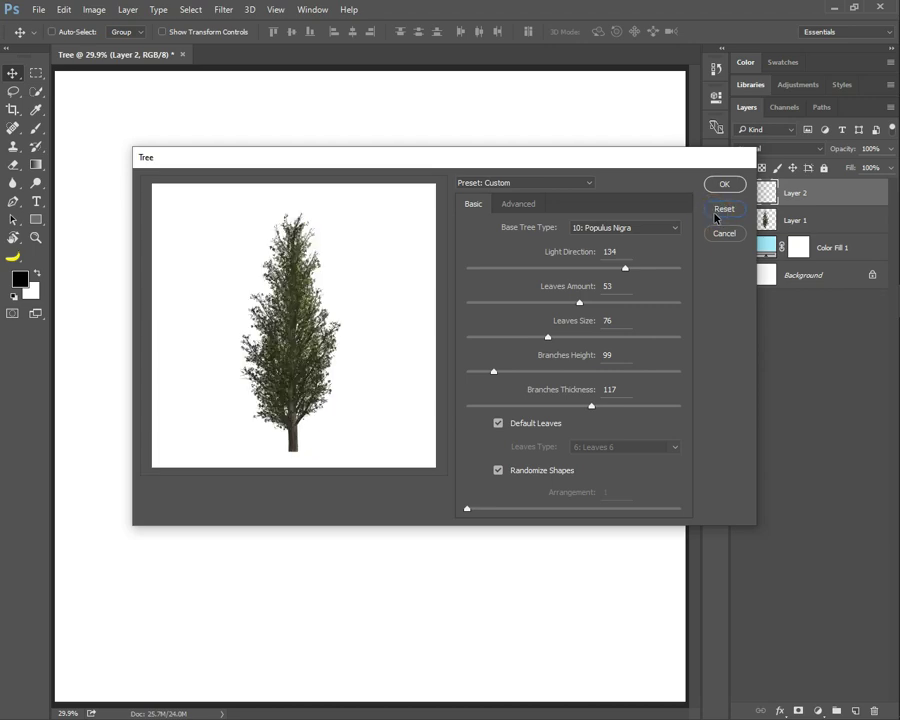
click(715, 215)
click(715, 209)
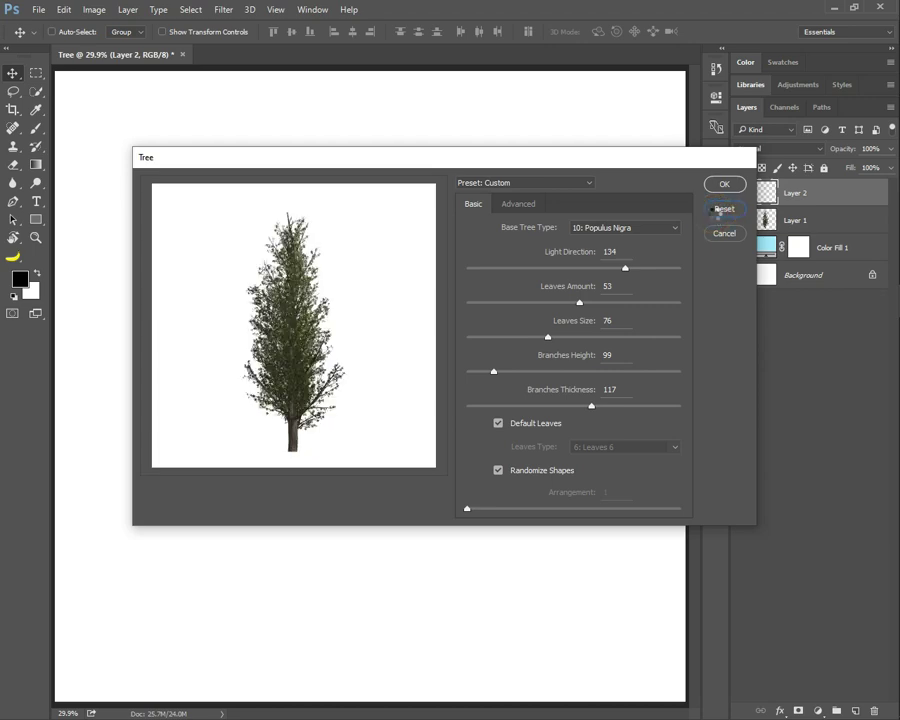
Regenerate the poplar twice more and set its leaves size to 103
click(715, 209)
click(715, 210)
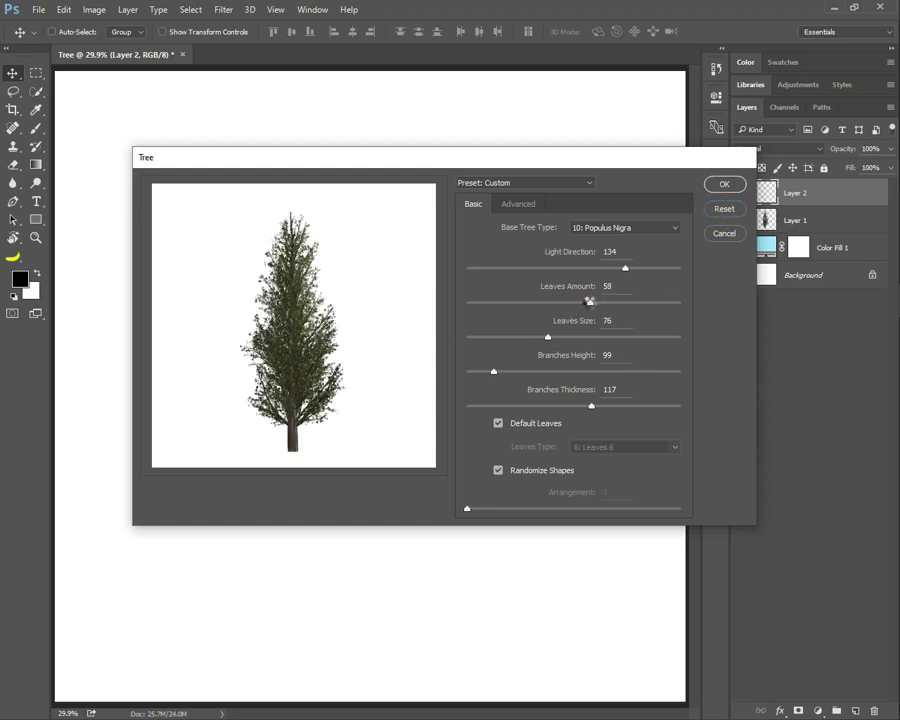
drag(565, 340, 563, 338)
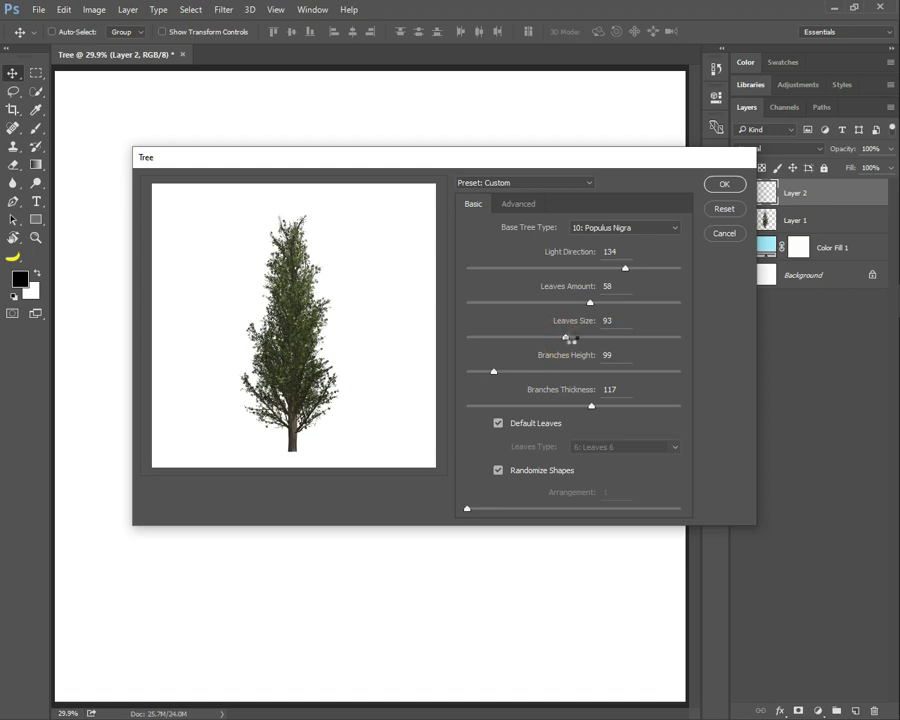
click(580, 337)
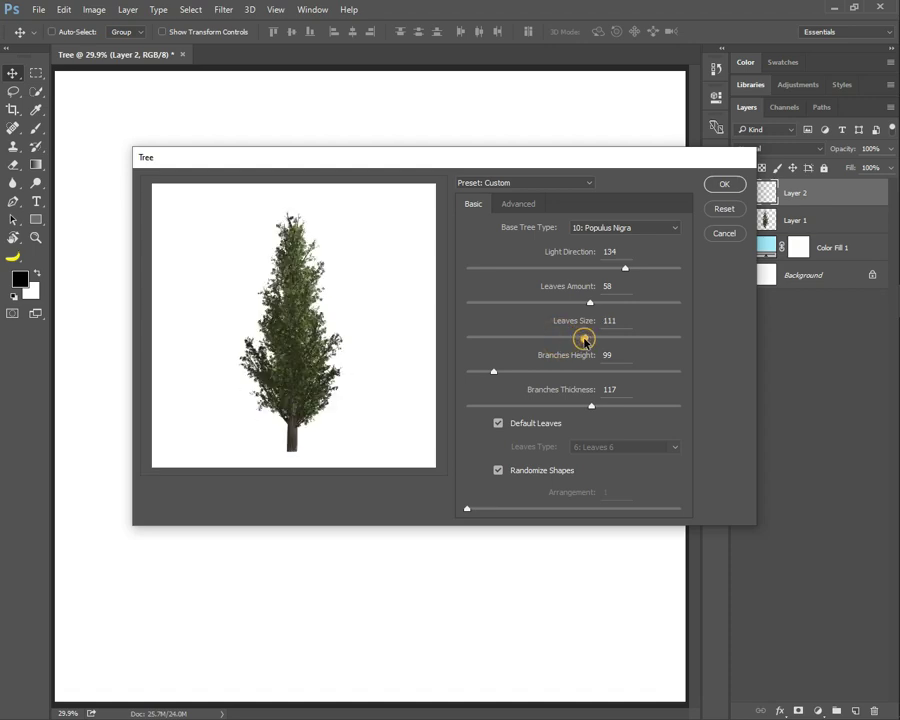
click(533, 338)
click(515, 339)
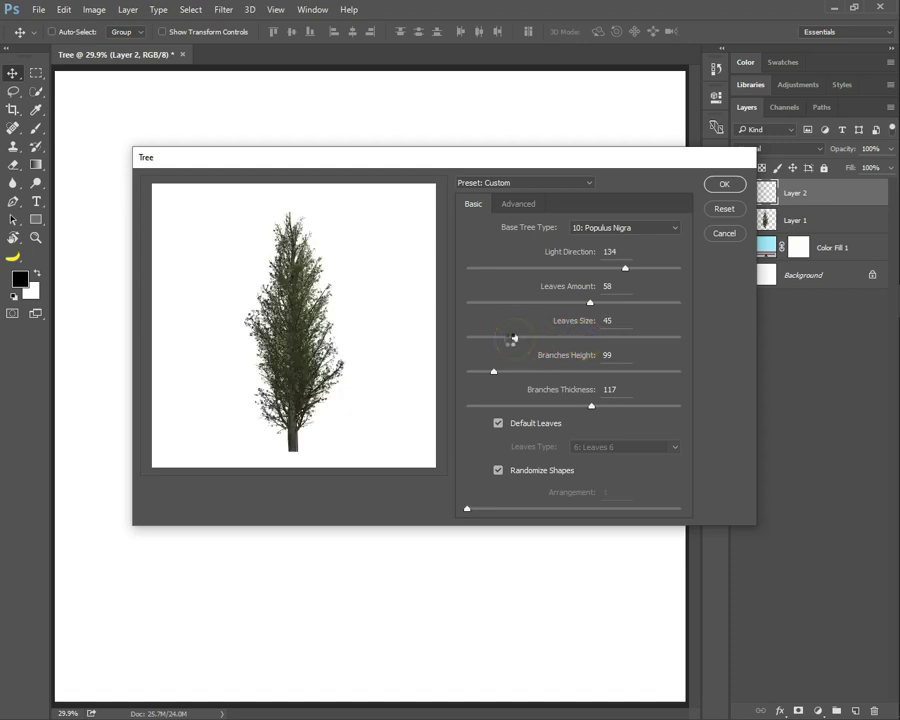
click(565, 338)
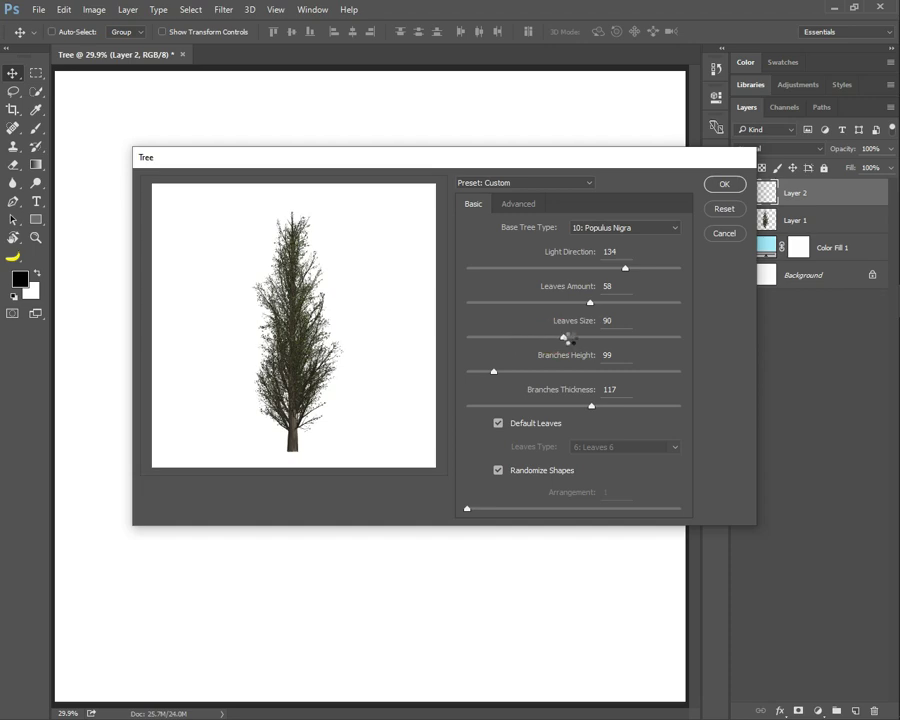
click(576, 337)
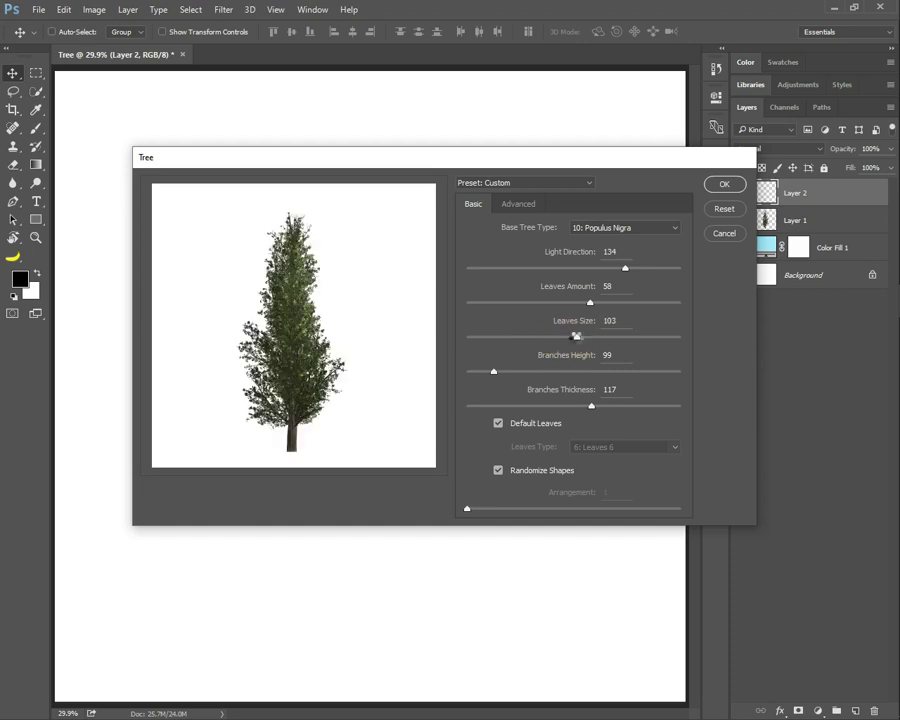
Set branches height 116, leaves amount 34 and branches thickness 121, then render onto Layer 2
click(527, 371)
click(508, 371)
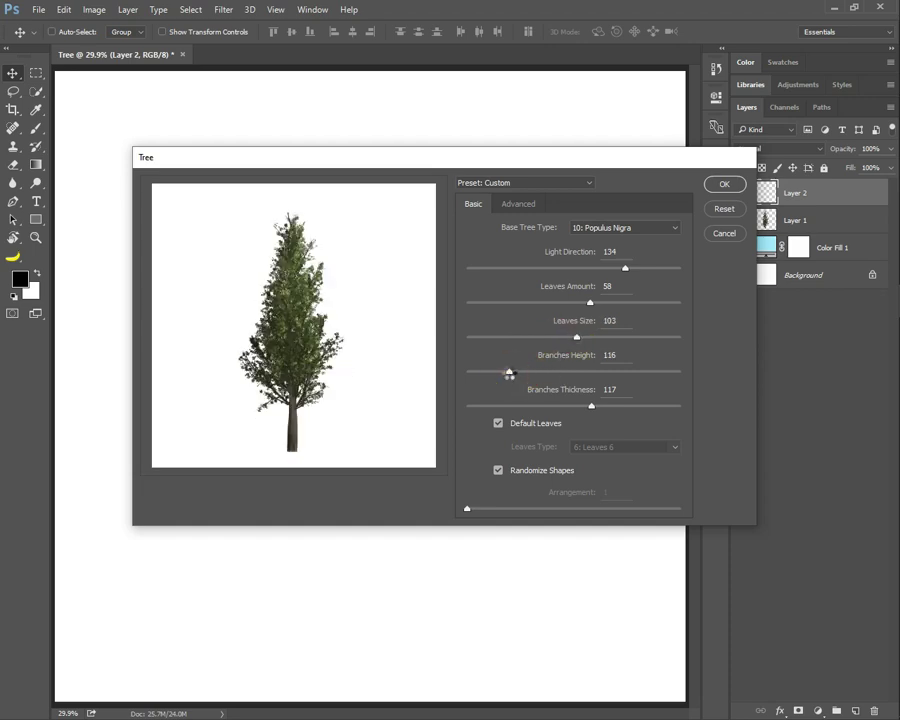
click(550, 302)
click(539, 302)
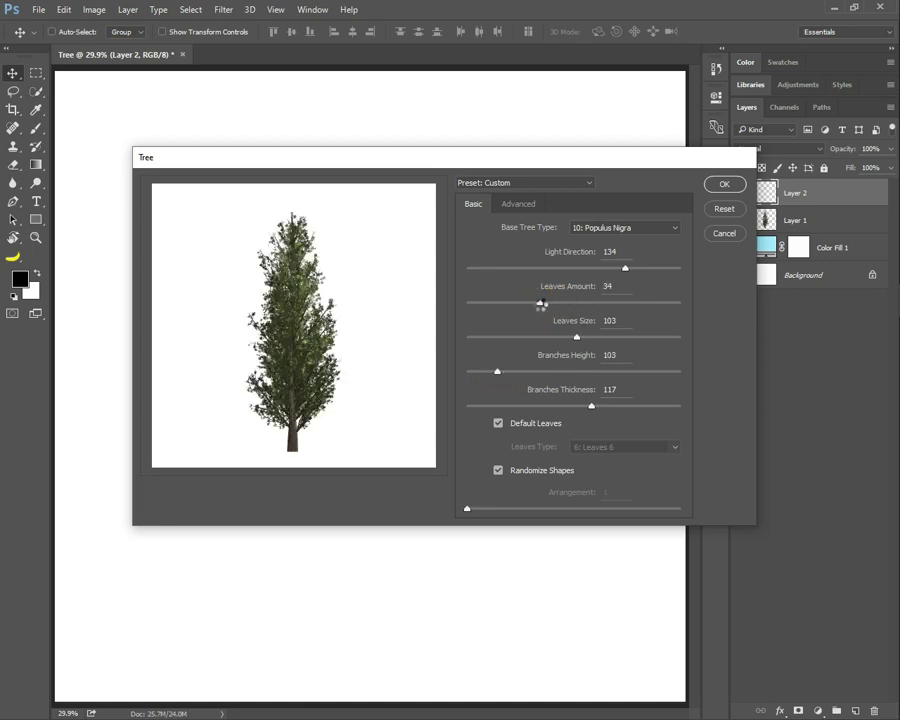
click(596, 405)
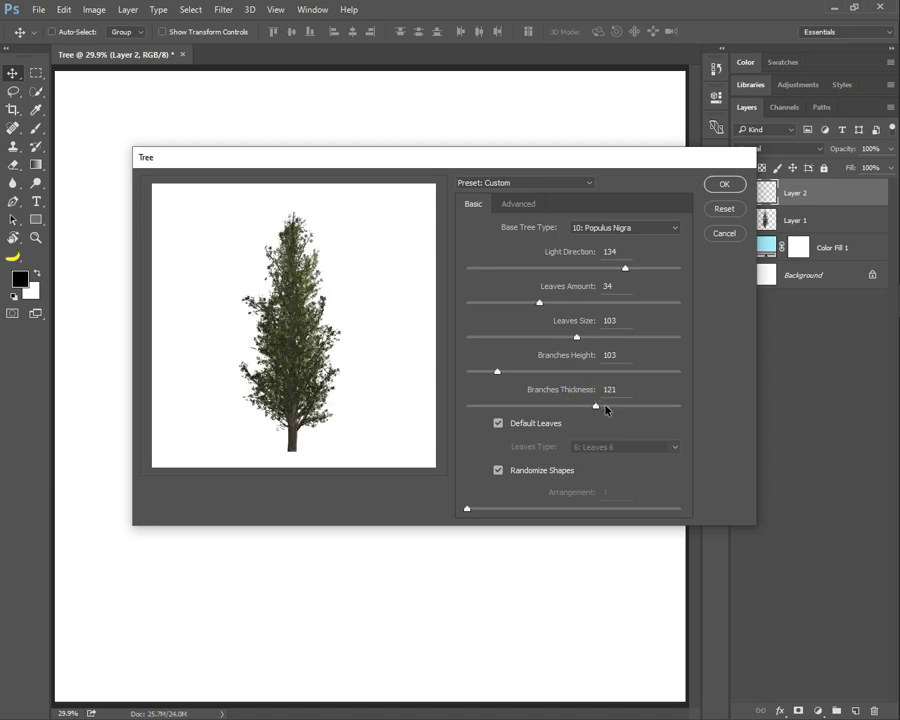
click(725, 185)
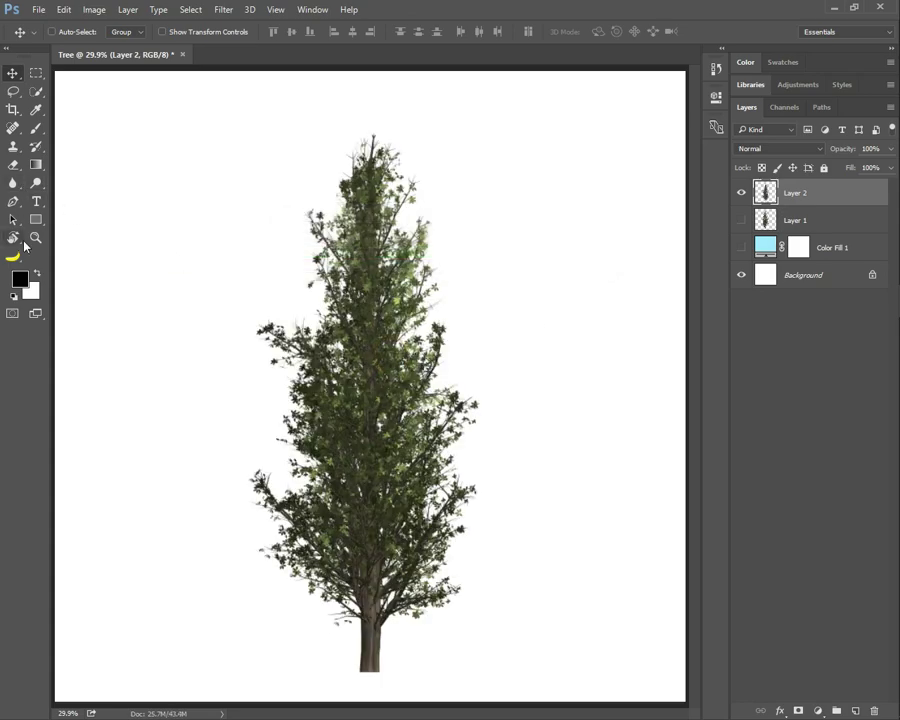
Zoom in to inspect the poplar's foliage, fit the canvas to screen, and hide Layer 2
click(36, 238)
mouse_move(365, 340)
mouse_down()
mouse_move(422, 383)
mouse_move(324, 296)
mouse_up()
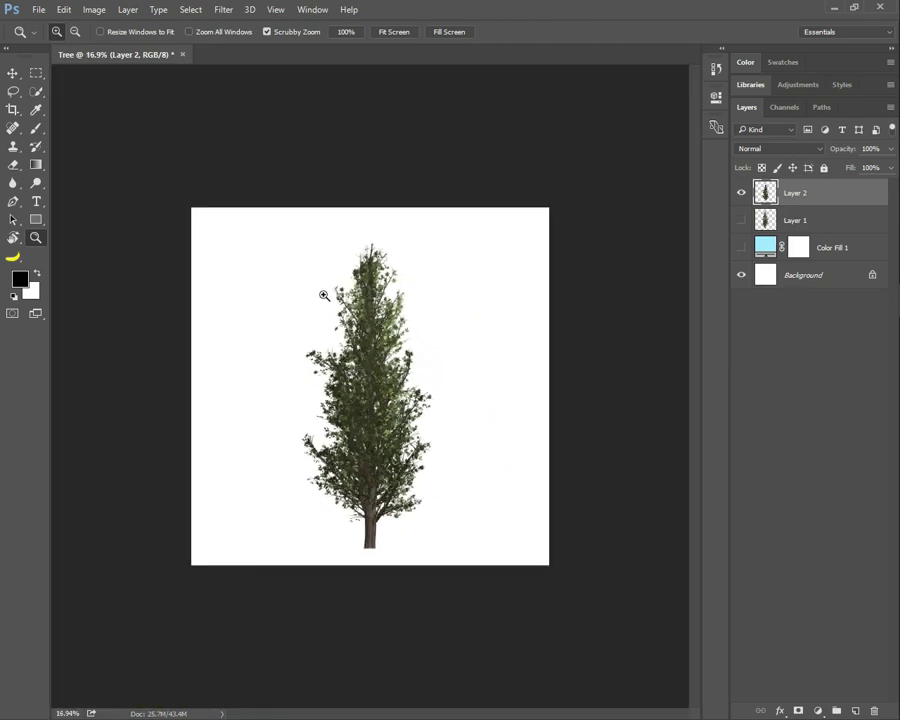
right_click(324, 296)
click(350, 302)
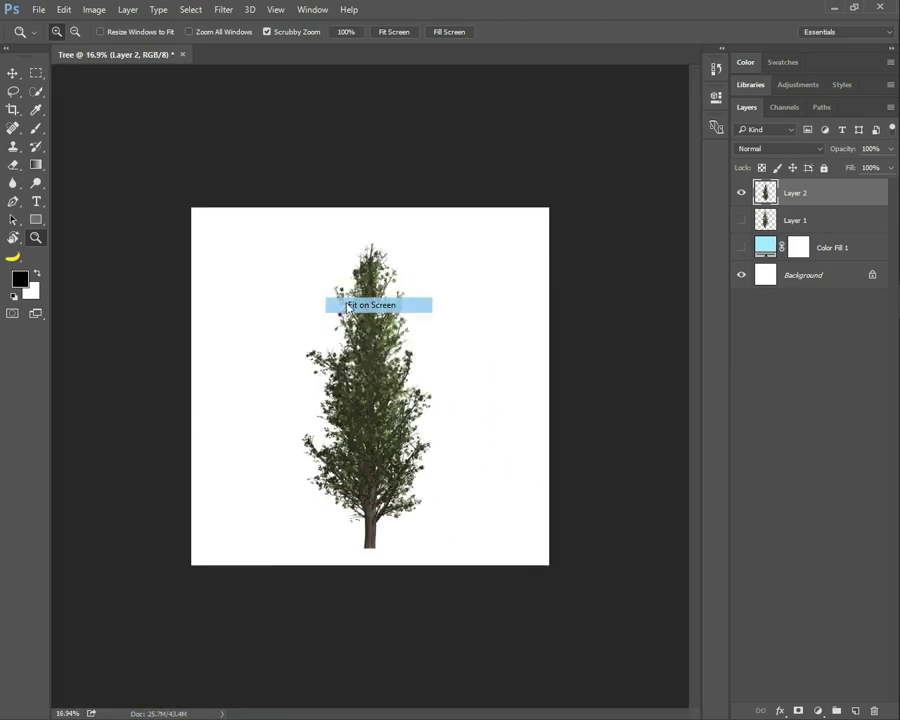
click(741, 194)
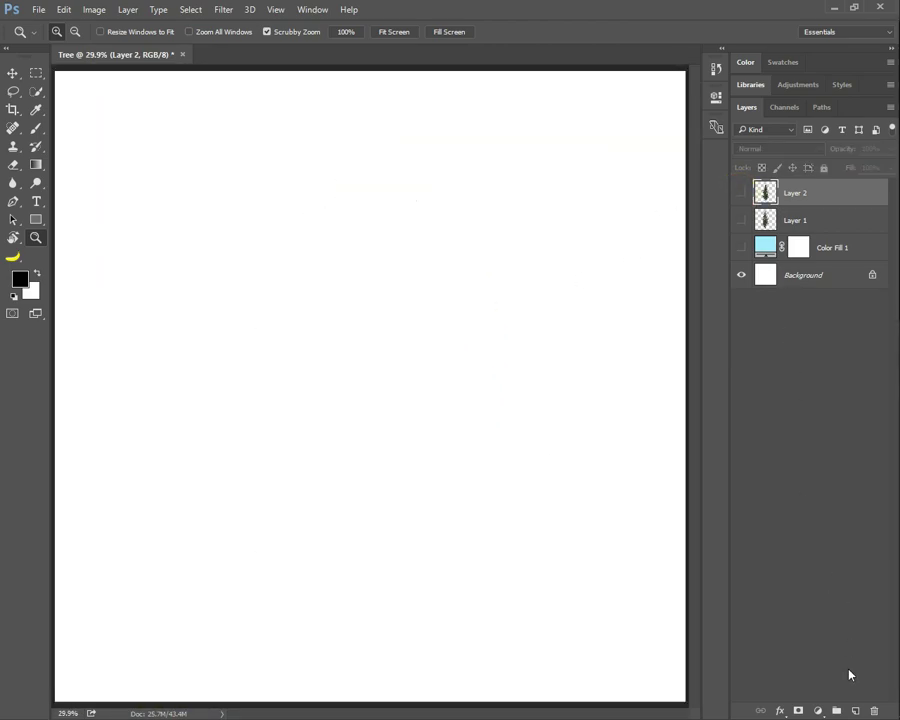
Add an empty Layer 3 and open the Tree filter with 1: Oak Tree selected
click(855, 711)
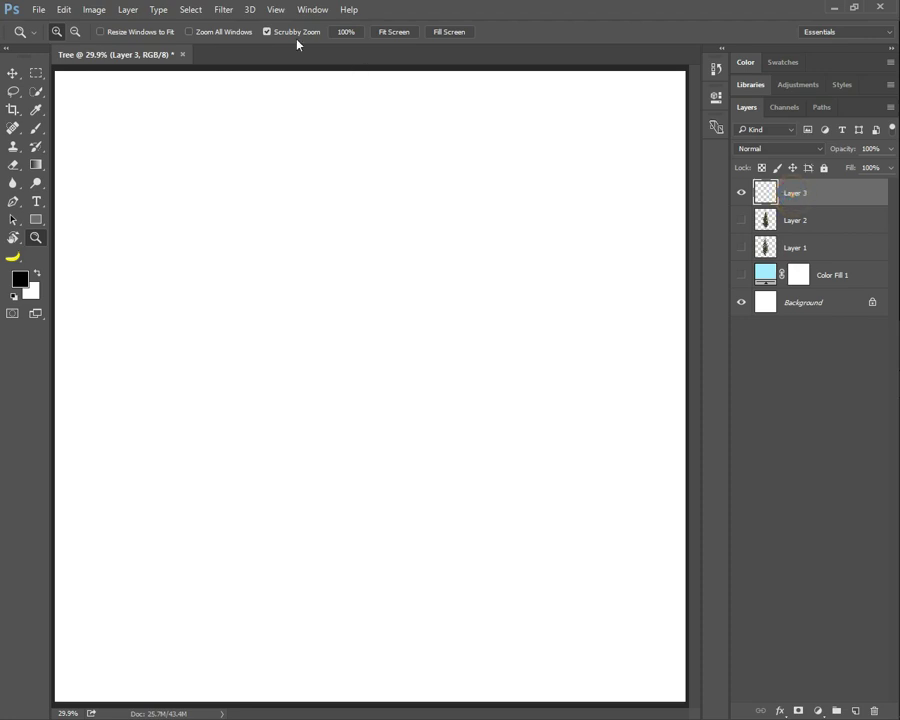
click(223, 9)
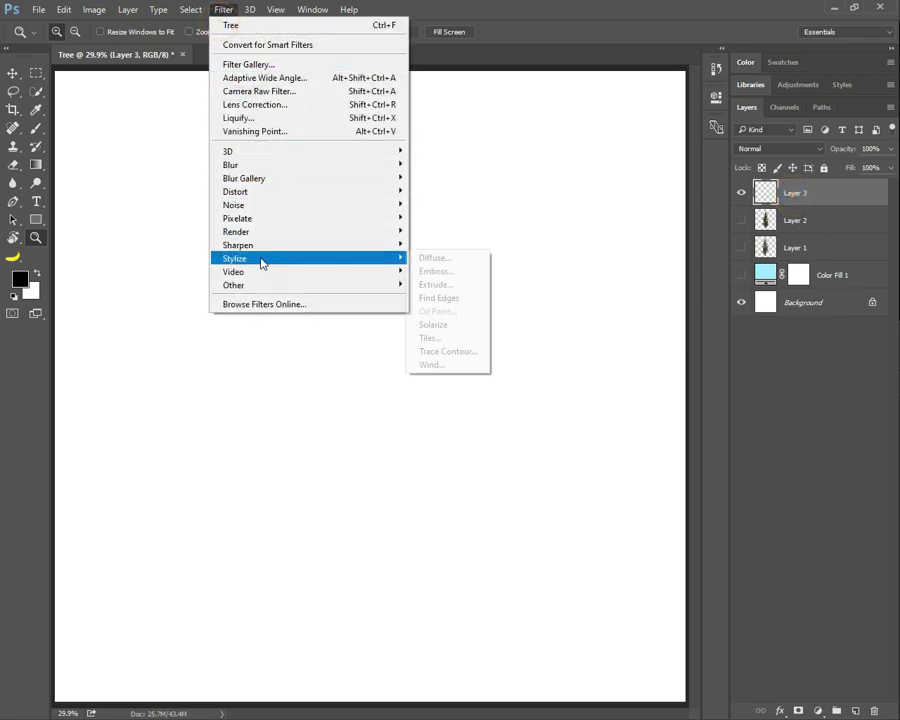
mouse_move(236, 231)
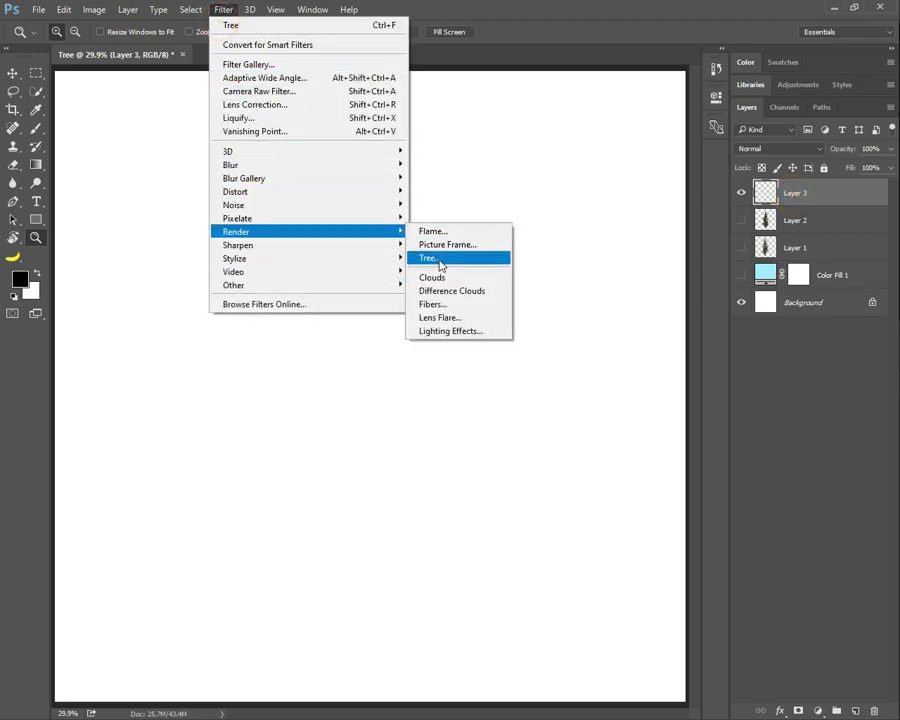
click(440, 259)
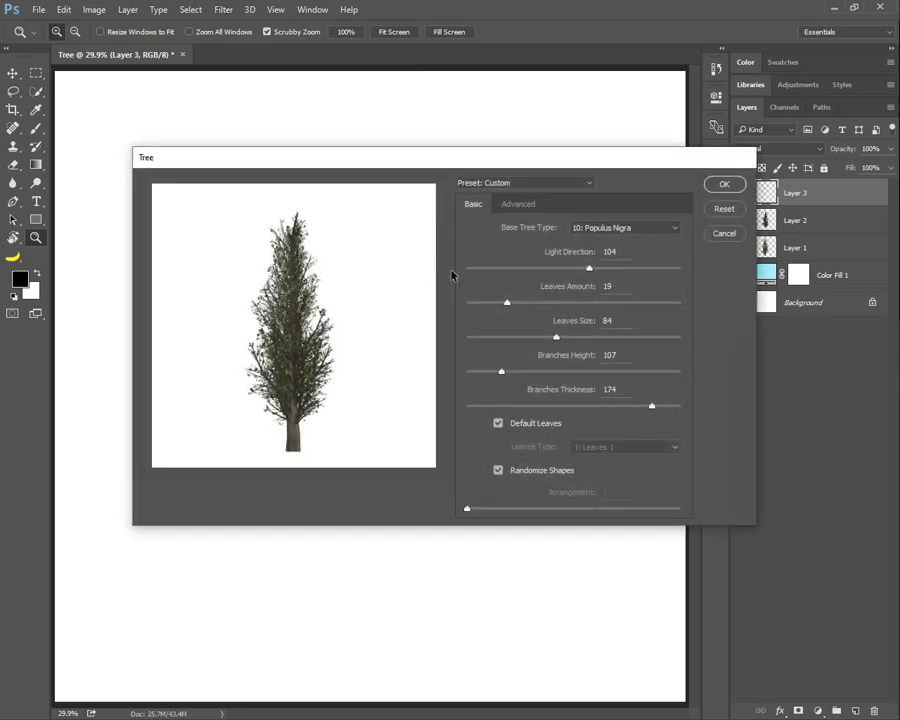
click(609, 228)
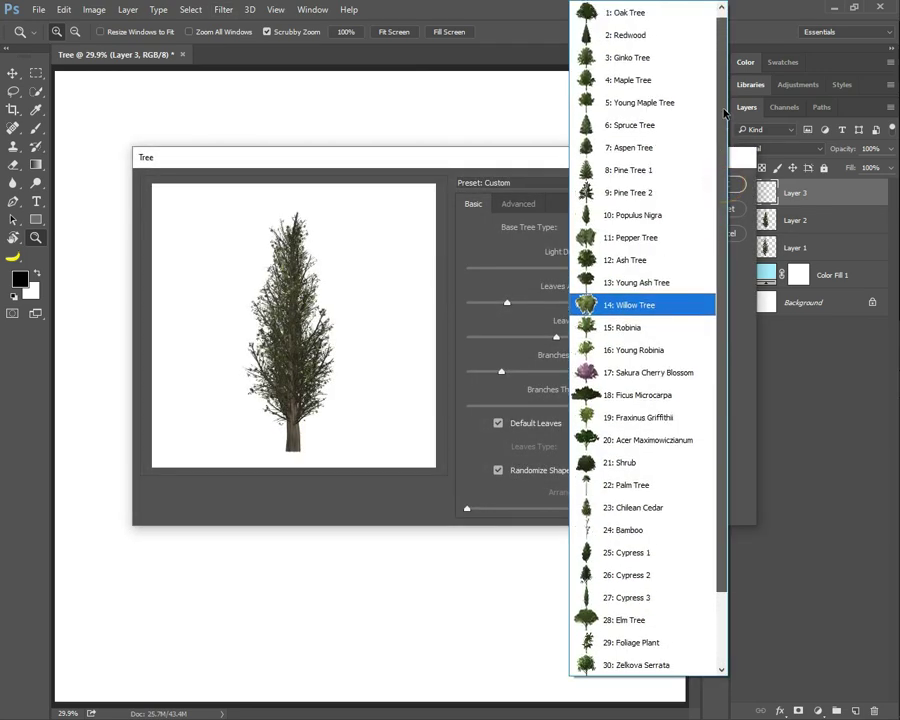
click(618, 13)
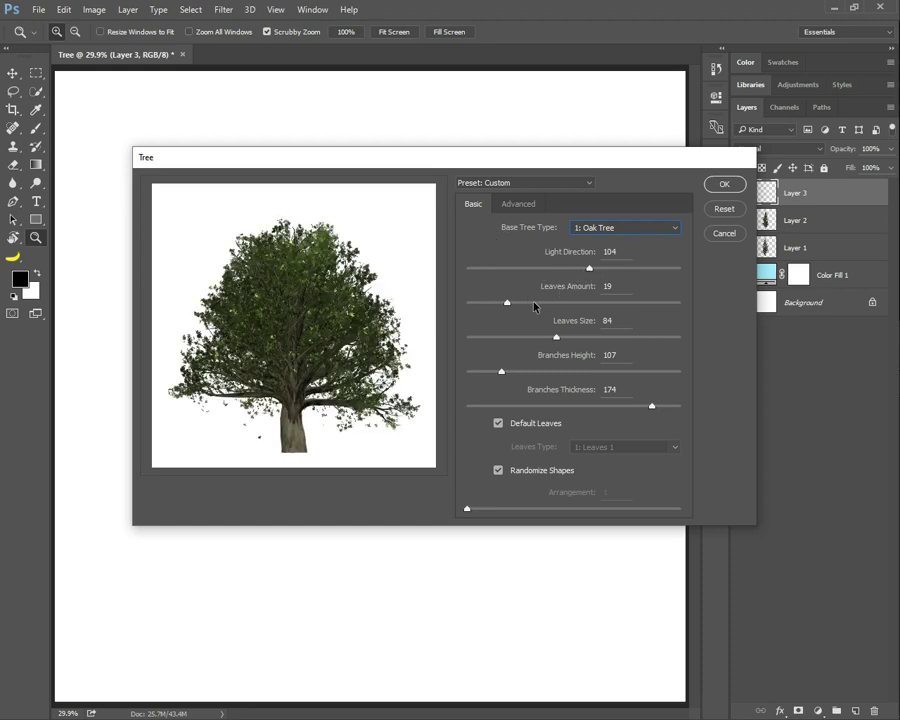
Adjust the oak's leaves amount and branch thickness, and set branches height to 82
drag(535, 302, 549, 302)
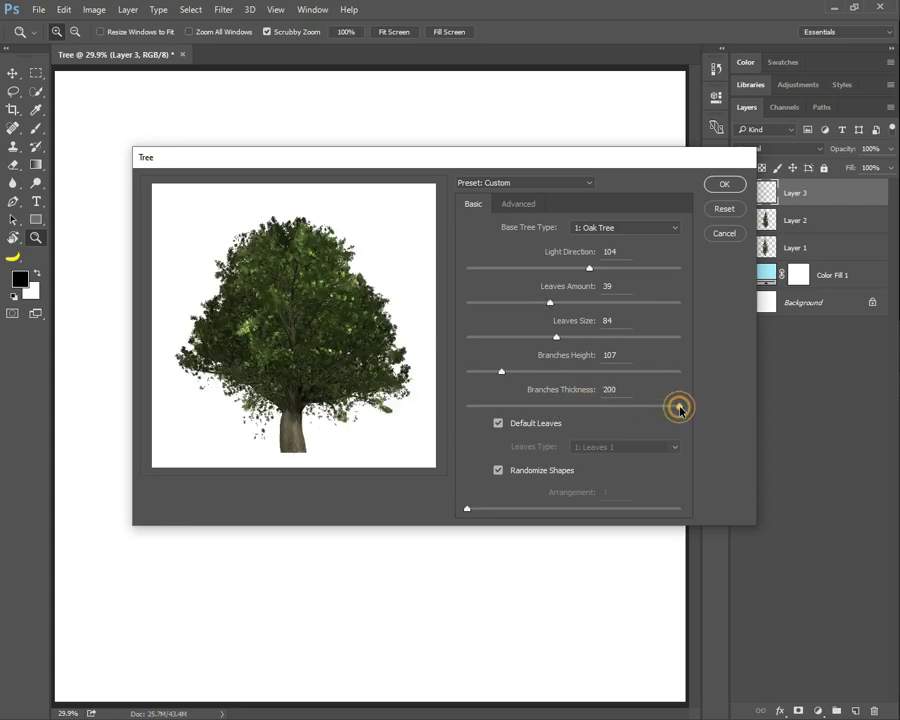
drag(679, 405, 642, 407)
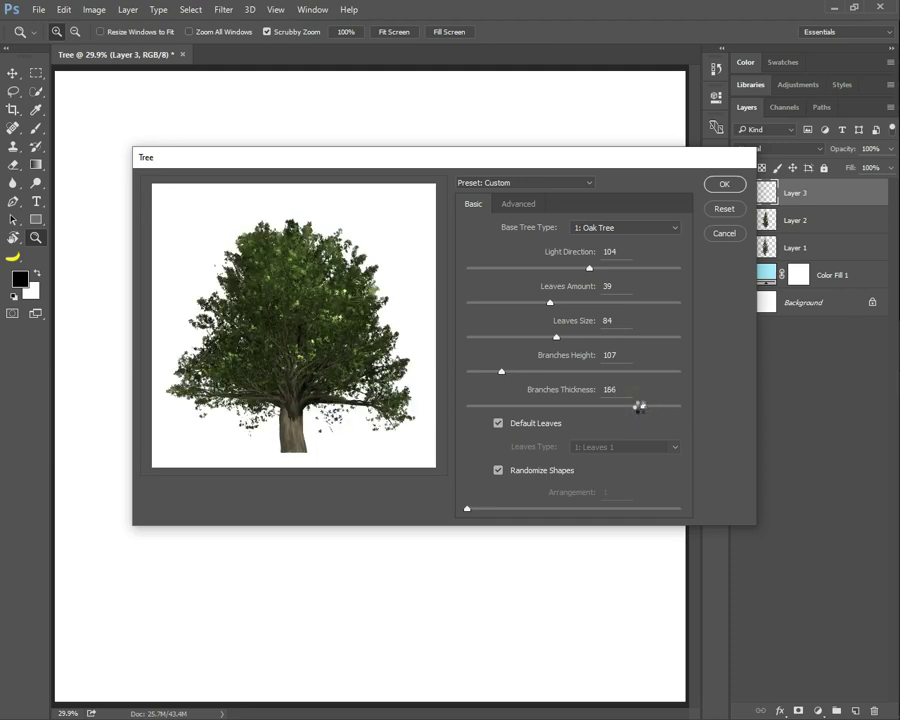
drag(638, 409, 652, 406)
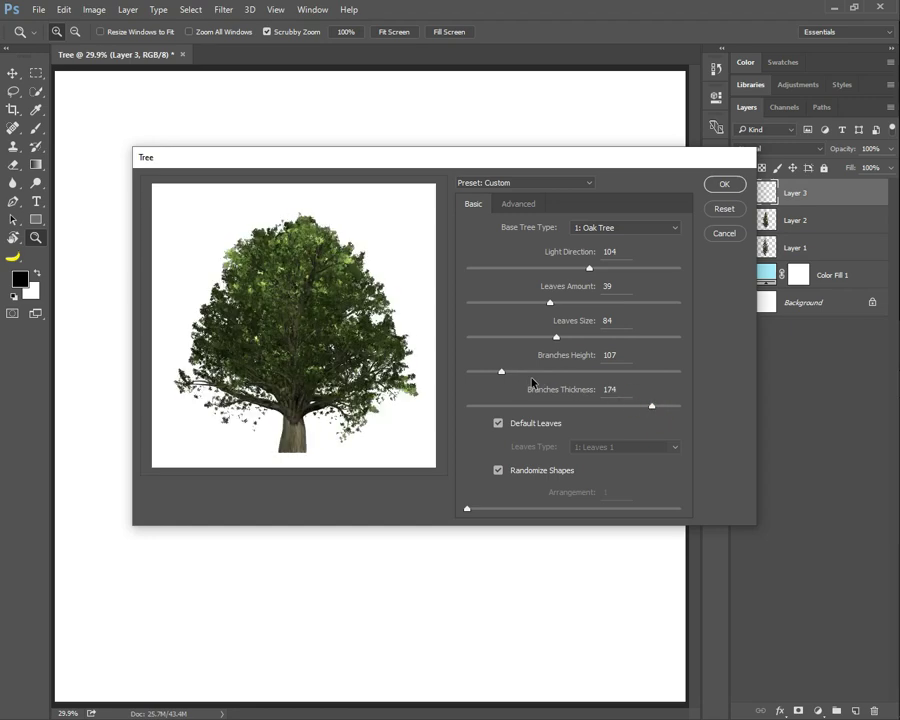
drag(528, 376, 544, 378)
click(559, 371)
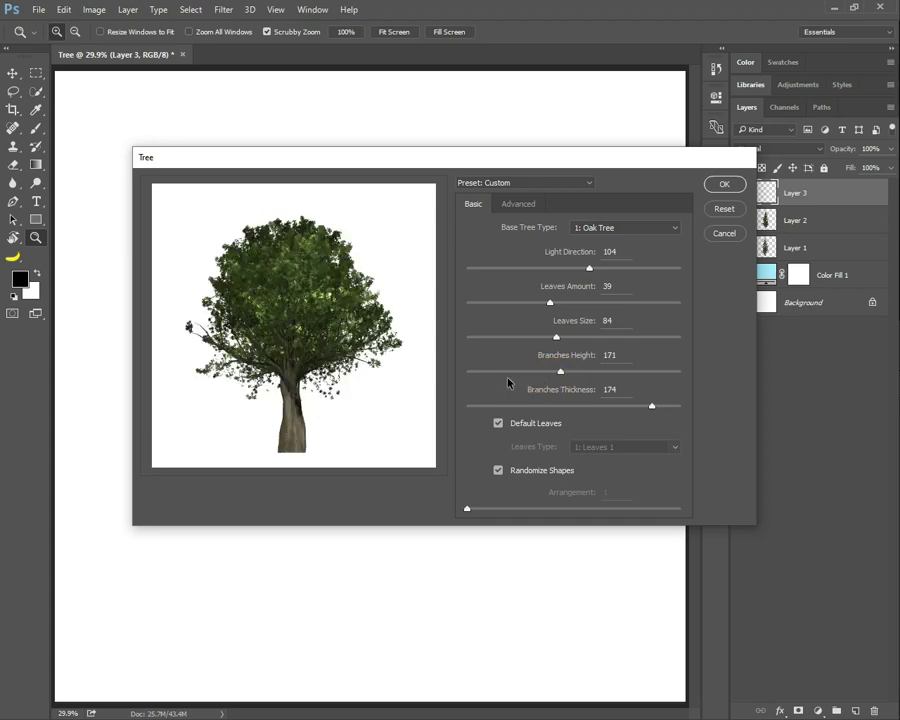
click(478, 372)
Set the oak's leaves size to 103, leaves amount to 29 and light direction to 70
click(544, 338)
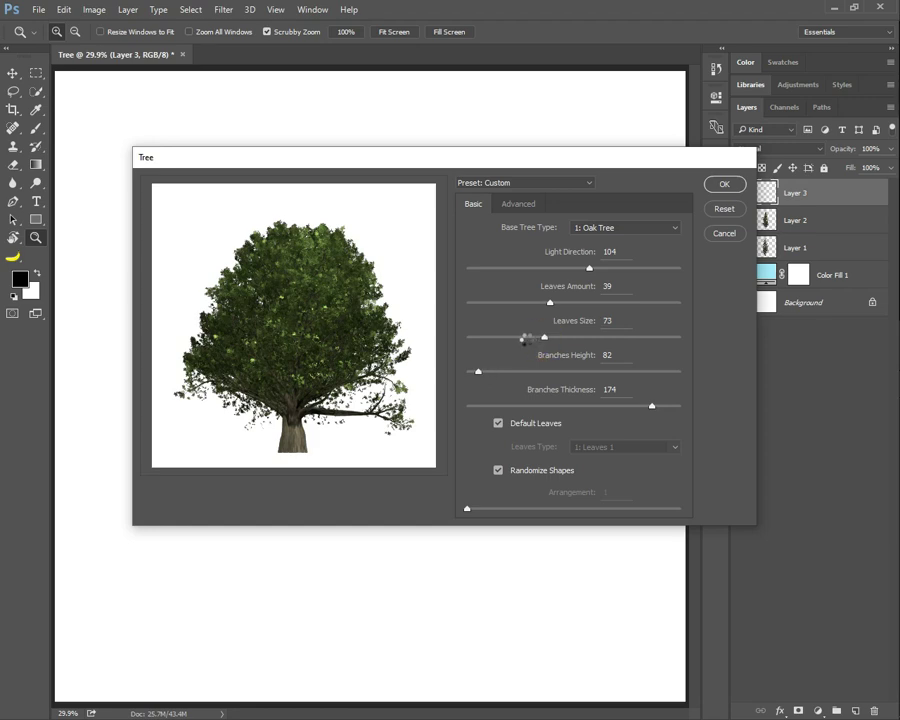
click(577, 337)
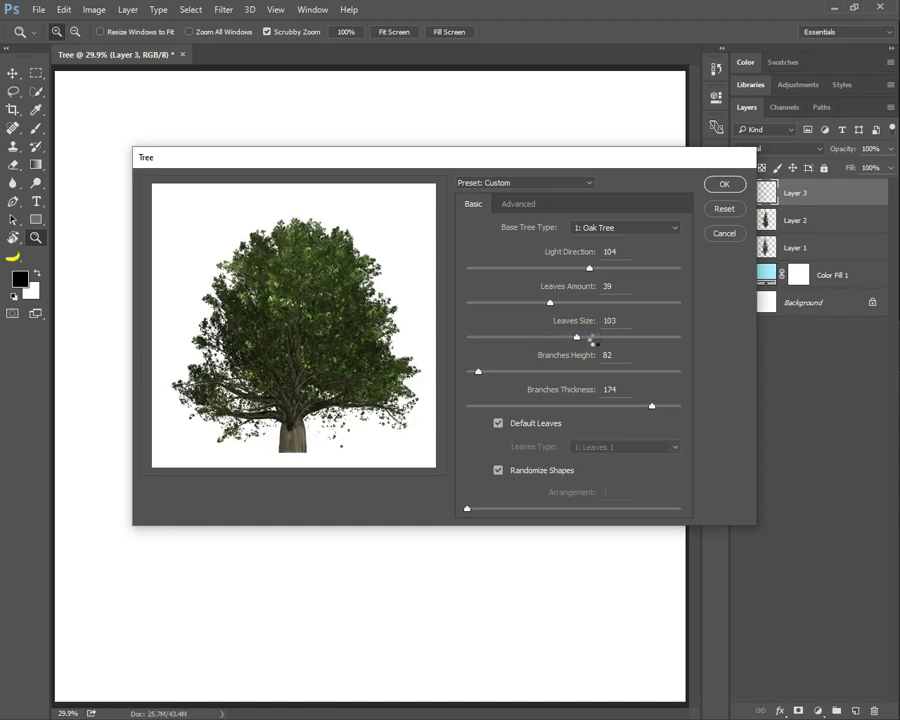
click(529, 302)
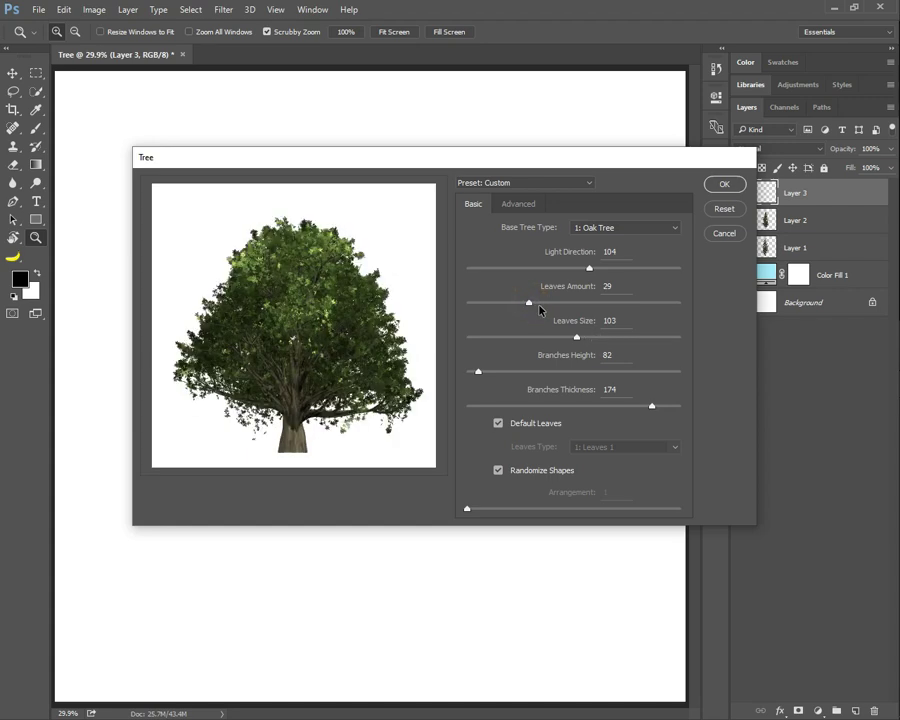
click(575, 270)
drag(573, 270, 558, 269)
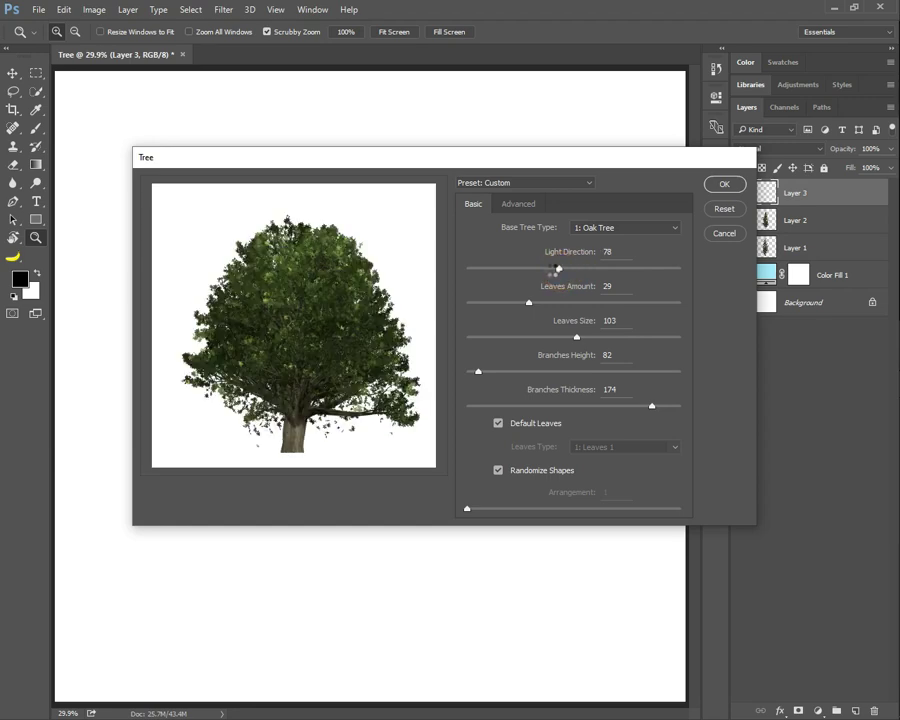
drag(549, 270, 517, 269)
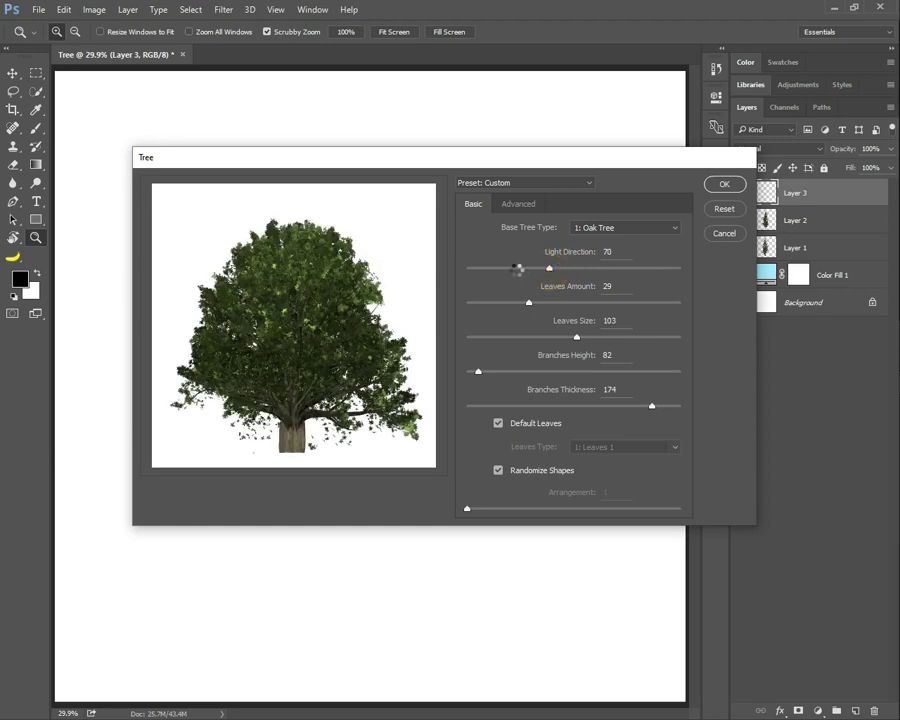
Turn off Default Leaves, try leaf types 7, 11 and 12, then settle on 14: Leaves 14
click(499, 425)
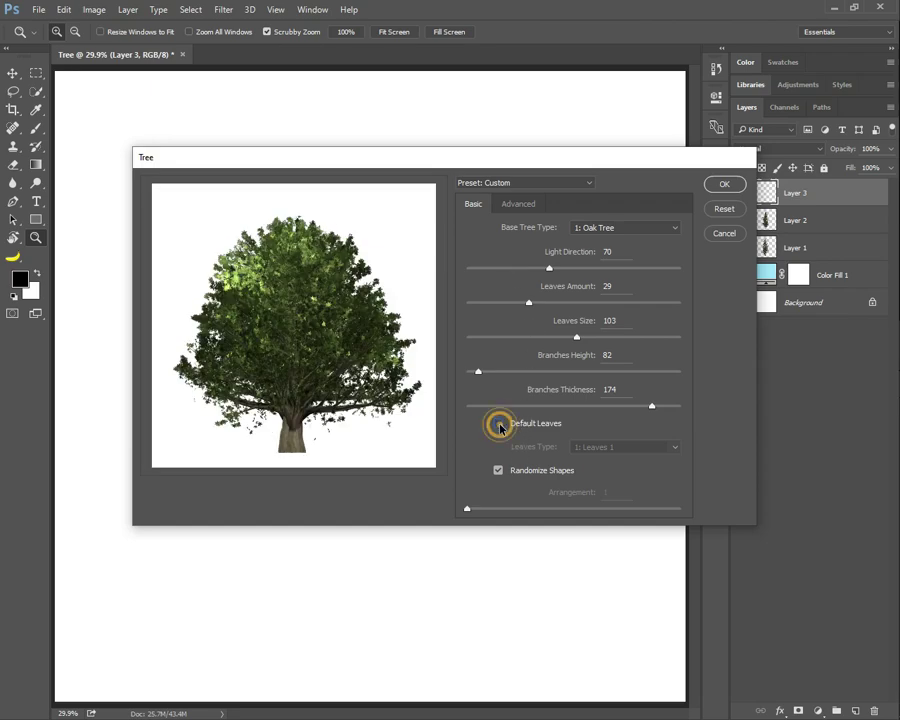
click(620, 447)
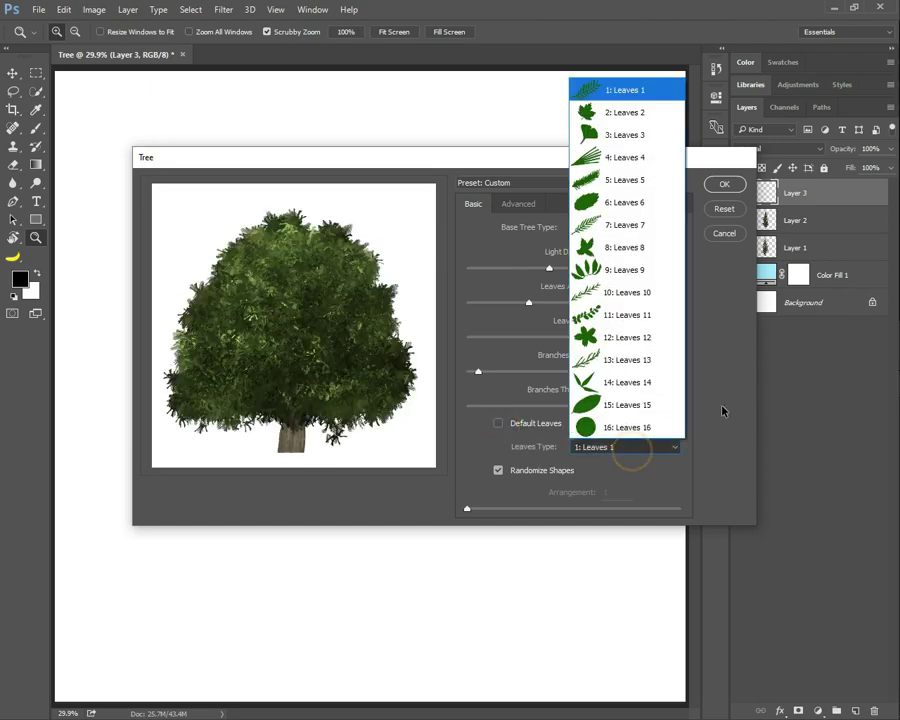
click(612, 225)
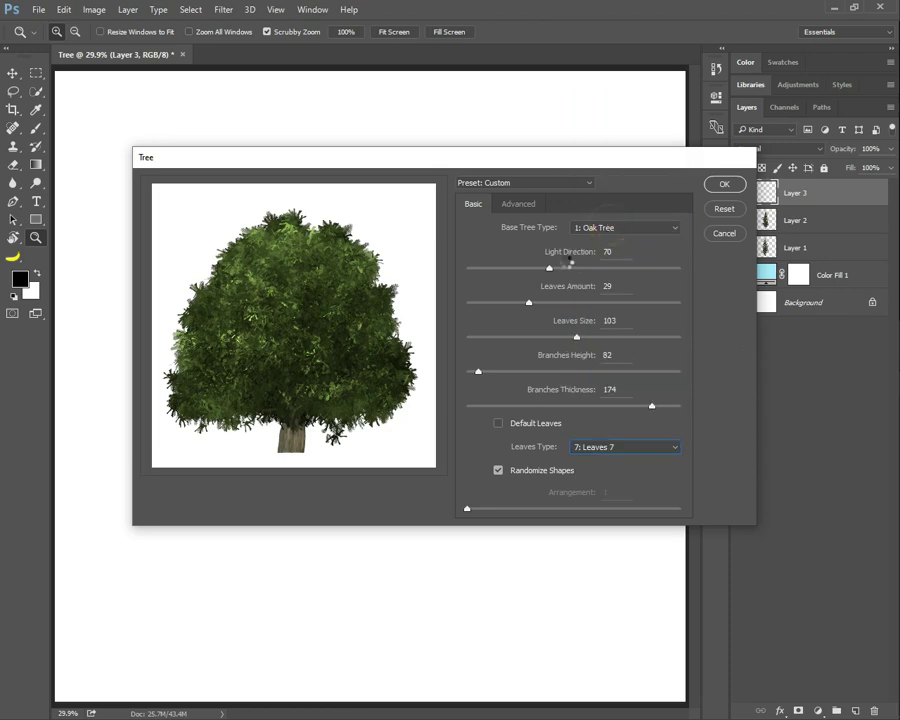
click(596, 450)
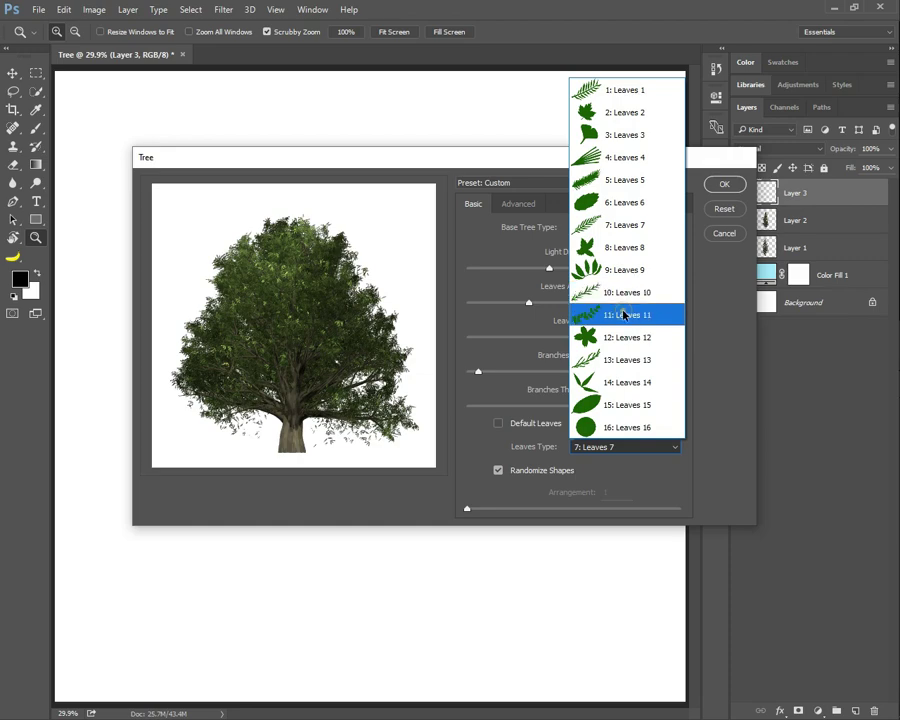
click(624, 314)
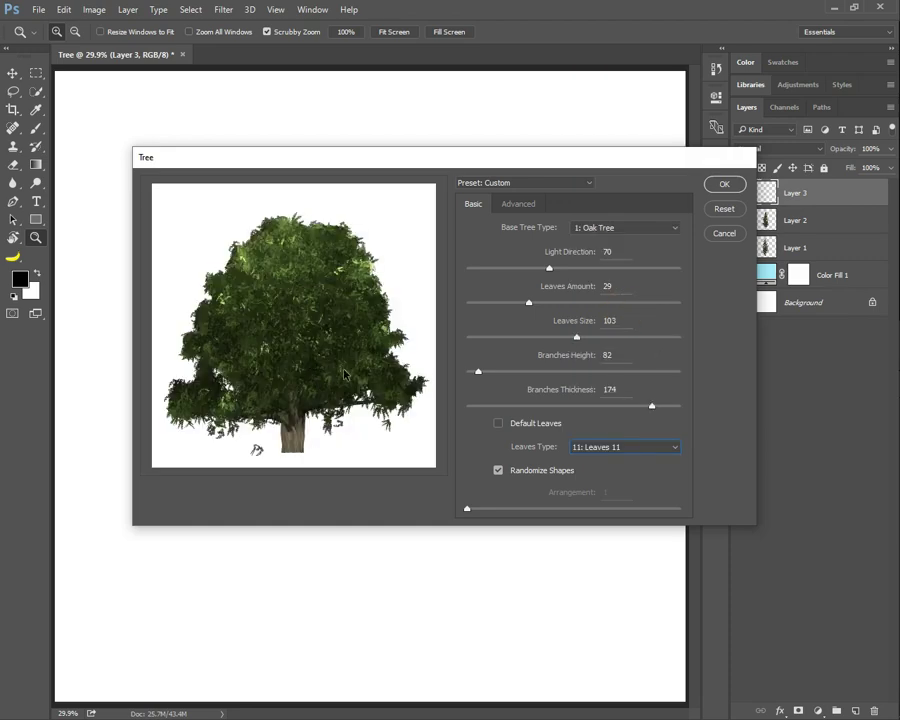
click(574, 450)
click(615, 343)
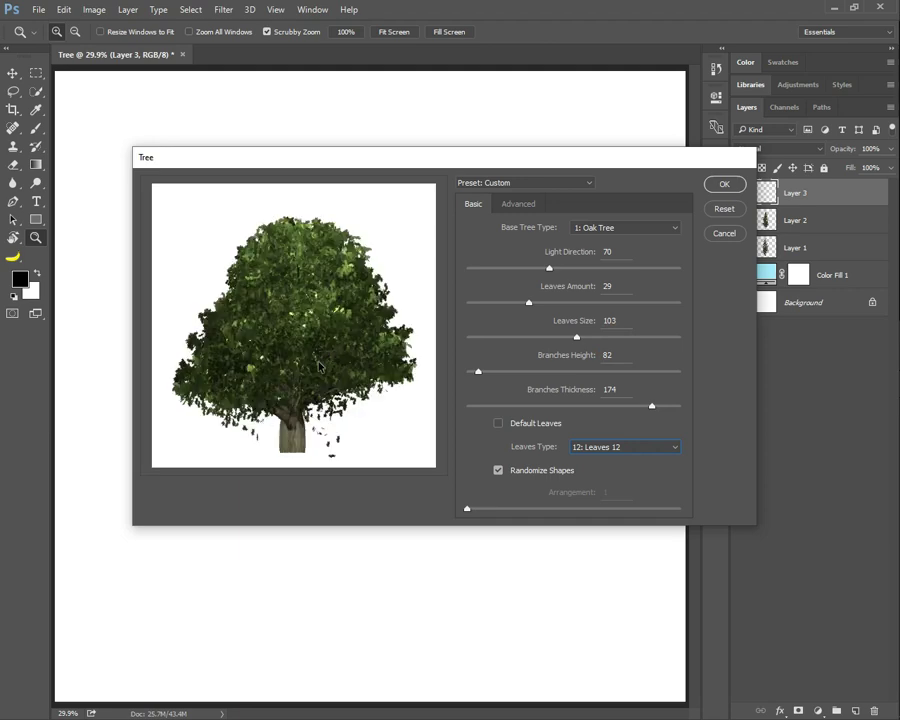
click(605, 446)
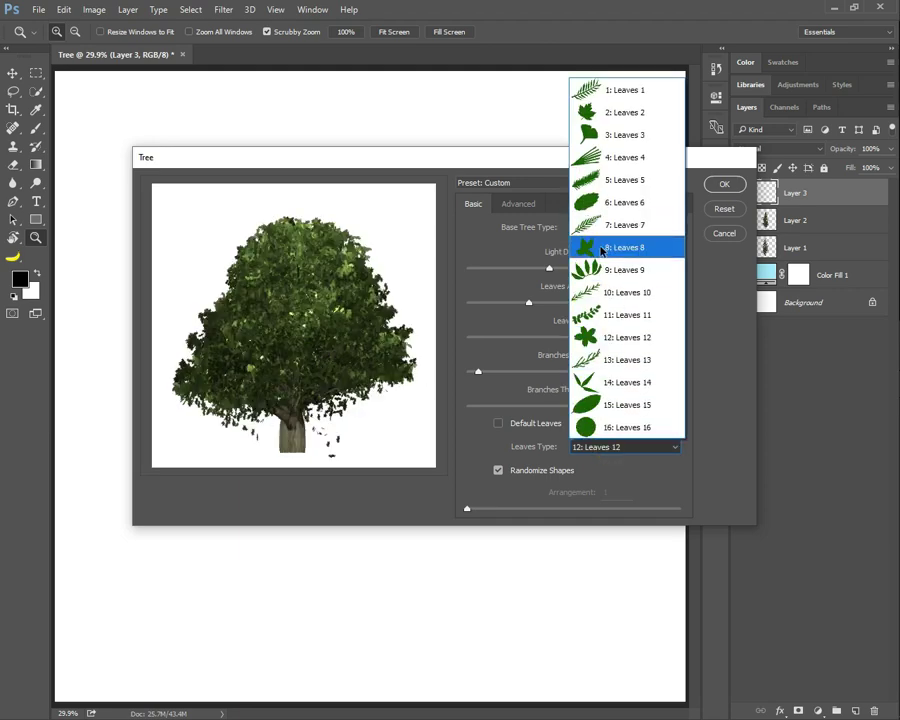
click(597, 397)
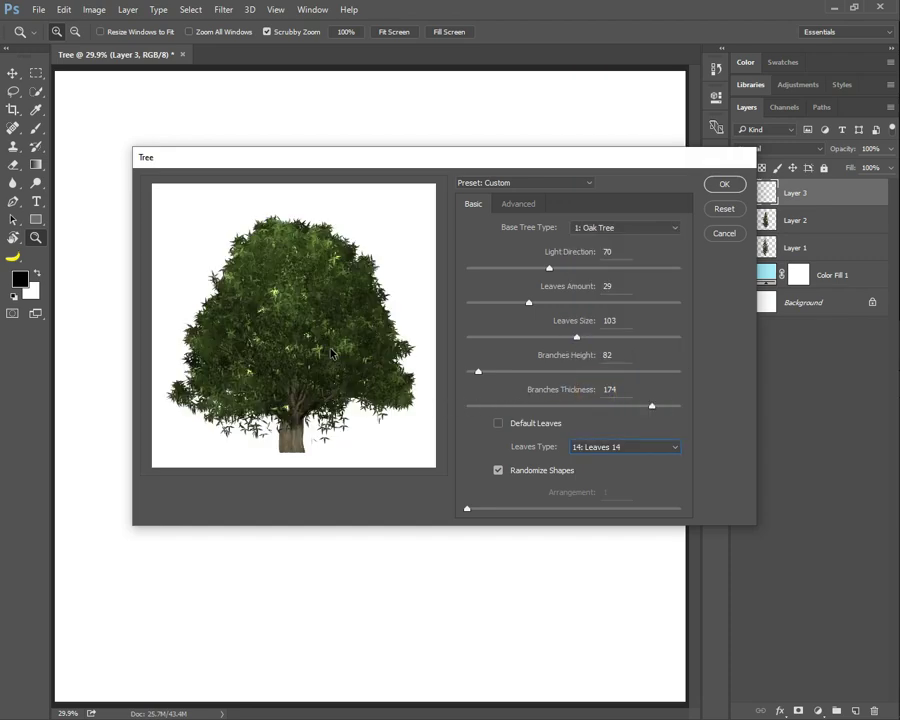
Render the Leaves 14 oak onto Layer 3, hide Layer 3 and add an empty Layer 4
click(715, 188)
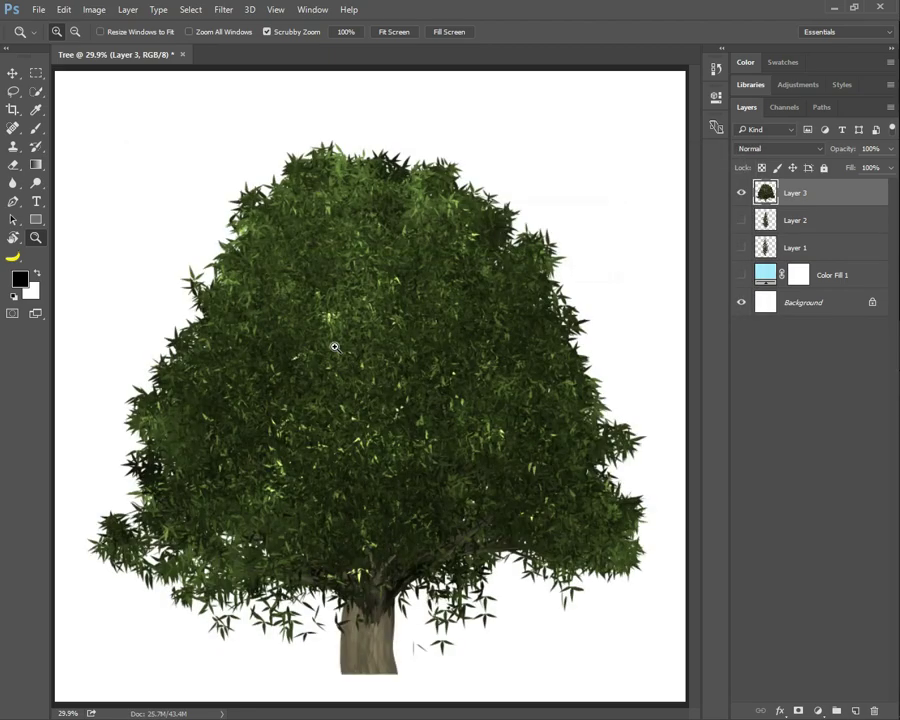
mouse_move(332, 344)
mouse_down()
mouse_move(406, 395)
mouse_move(266, 542)
mouse_move(675, 508)
mouse_up()
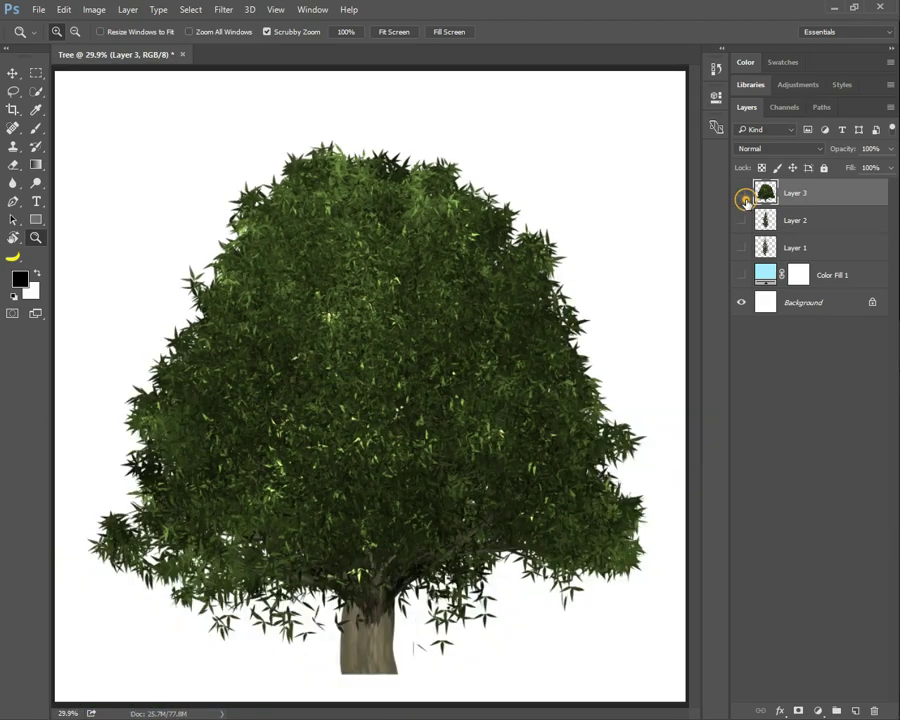
click(741, 193)
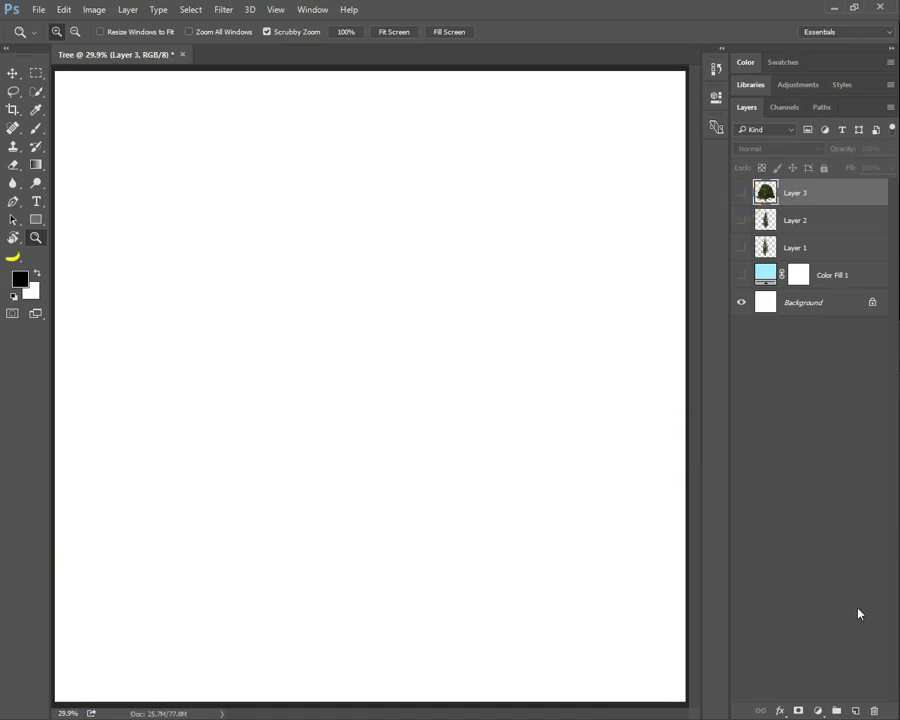
click(855, 707)
Run the Tree filter on Layer 4 with 15: Leaves 15 and Branches Thickness 158
click(222, 10)
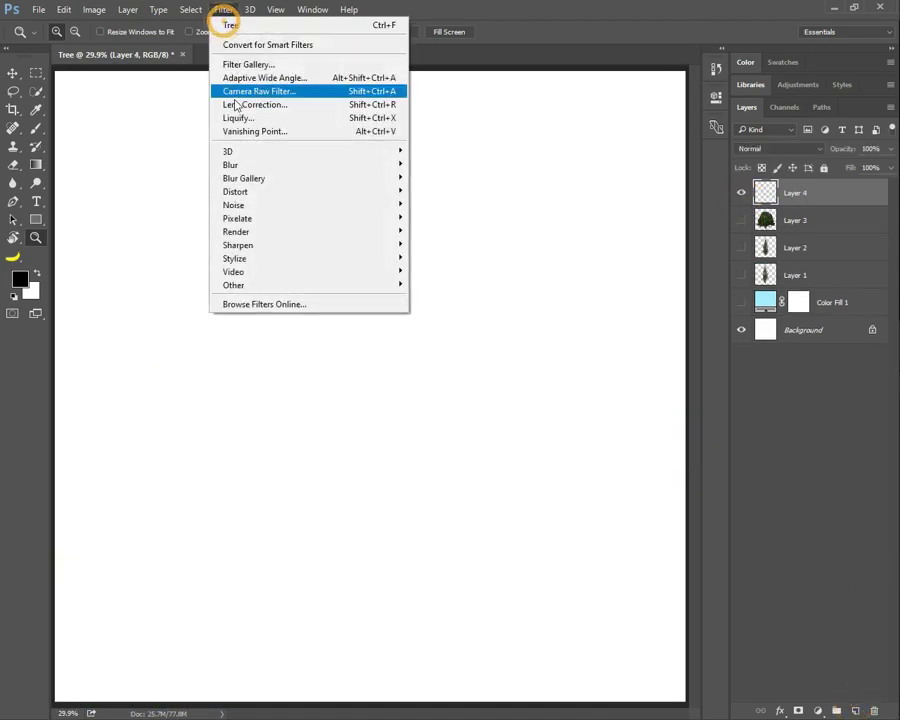
mouse_move(236, 231)
click(449, 257)
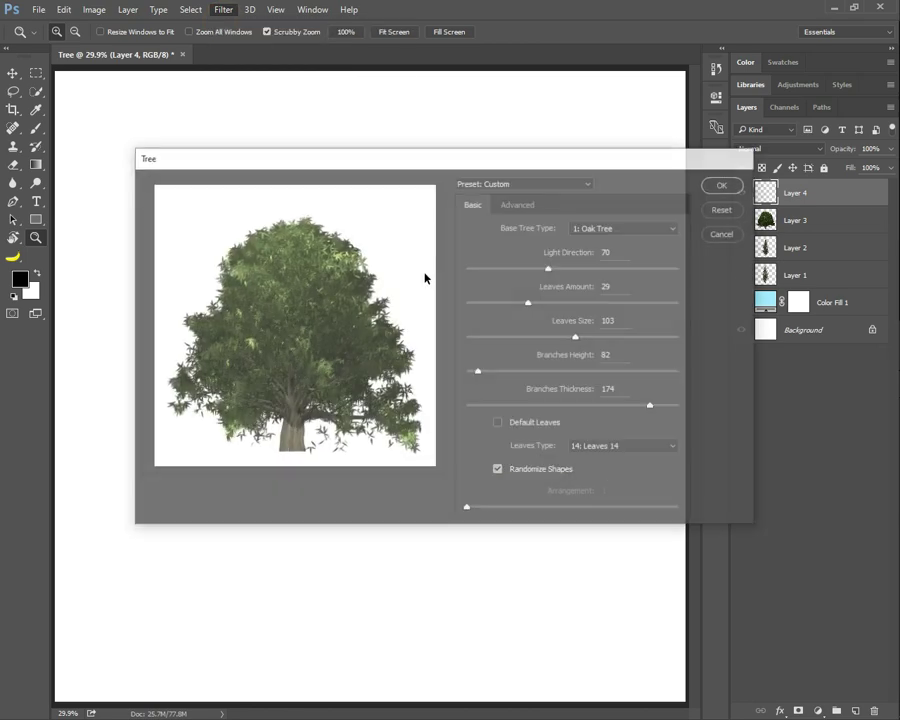
click(600, 457)
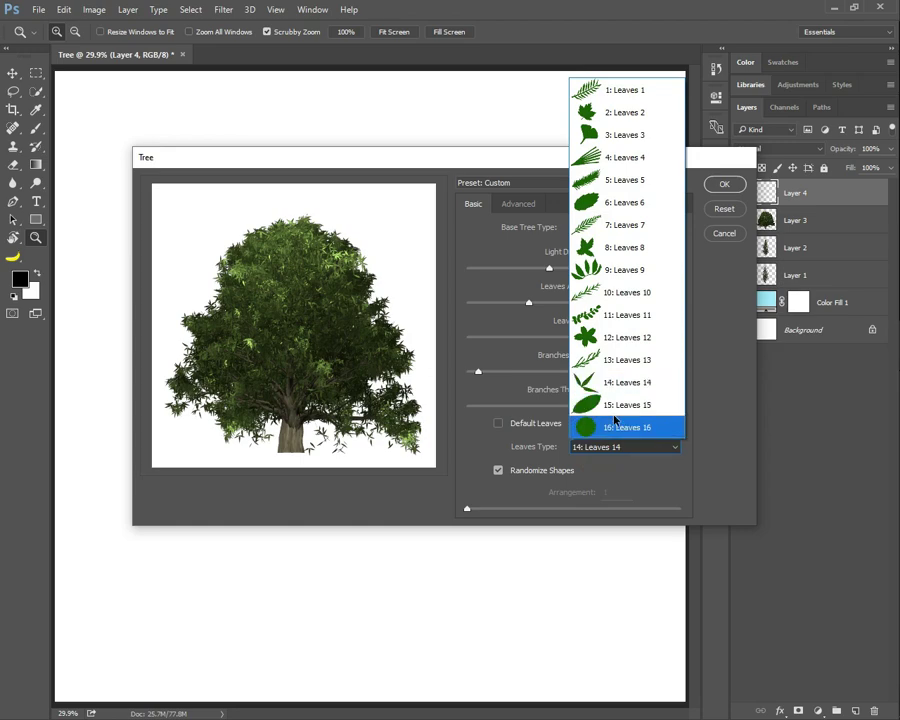
click(610, 402)
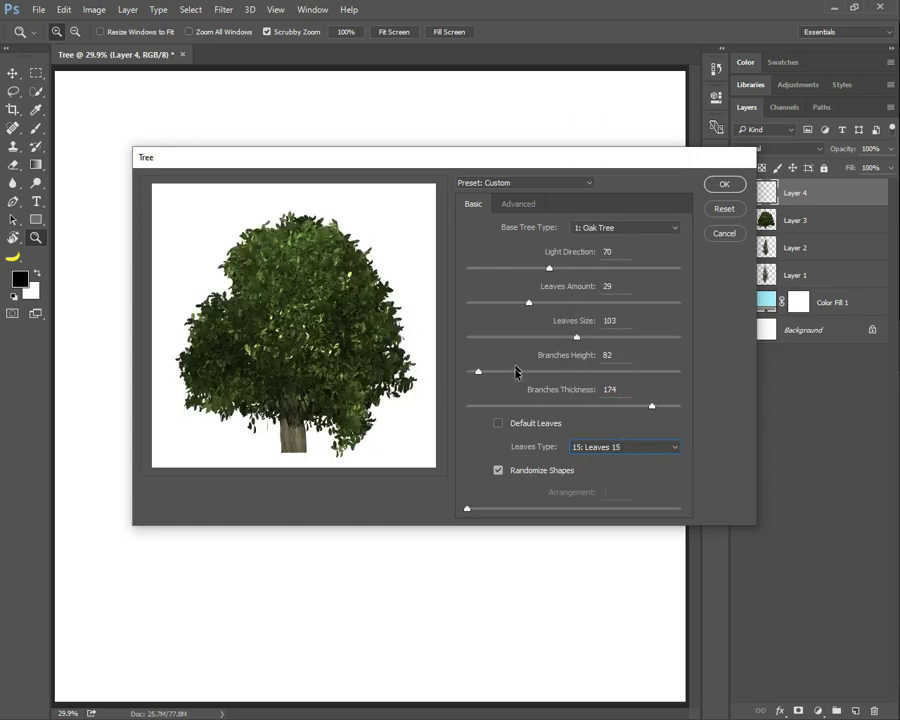
click(635, 405)
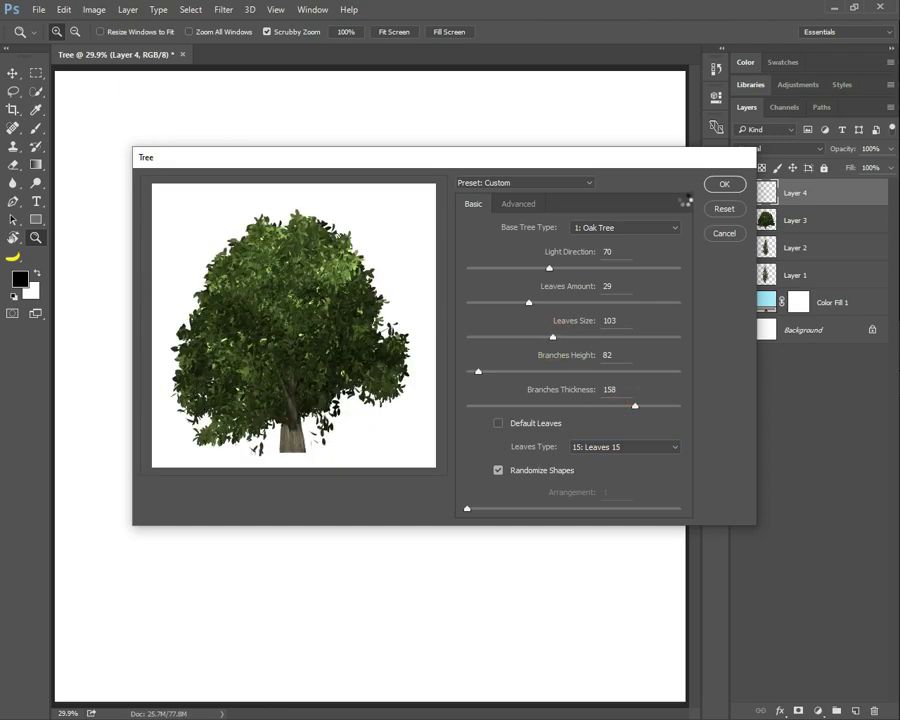
click(722, 185)
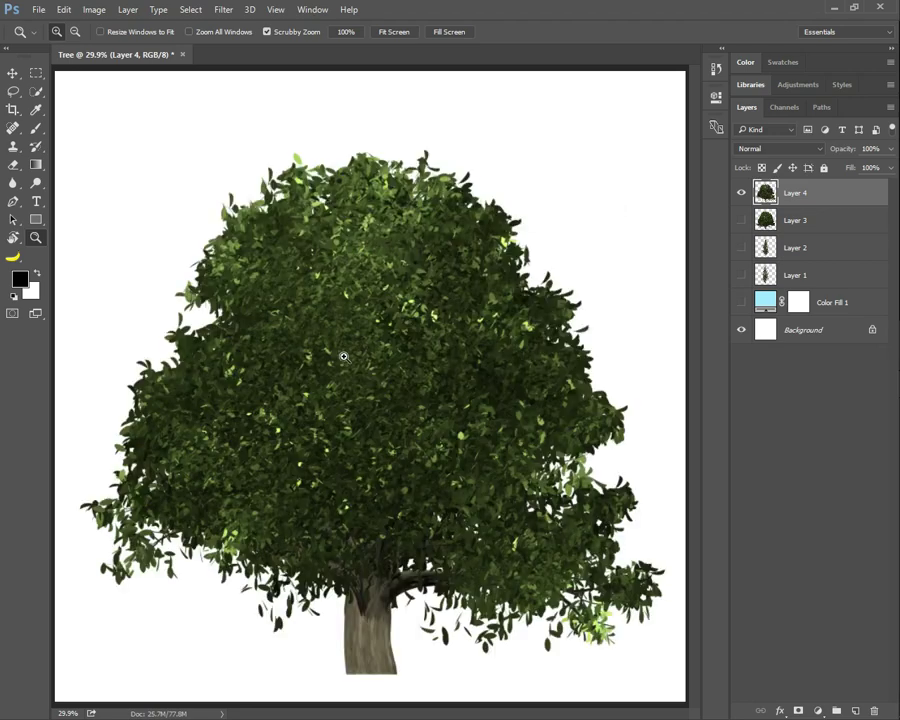
Zoom in on the finished oak's foliage and lower branches, then fit the canvas on screen
mouse_move(335, 352)
mouse_down()
mouse_move(390, 385)
mouse_move(352, 384)
mouse_up()
mouse_move(502, 490)
mouse_down()
mouse_move(555, 535)
mouse_move(564, 529)
mouse_up()
right_click(487, 383)
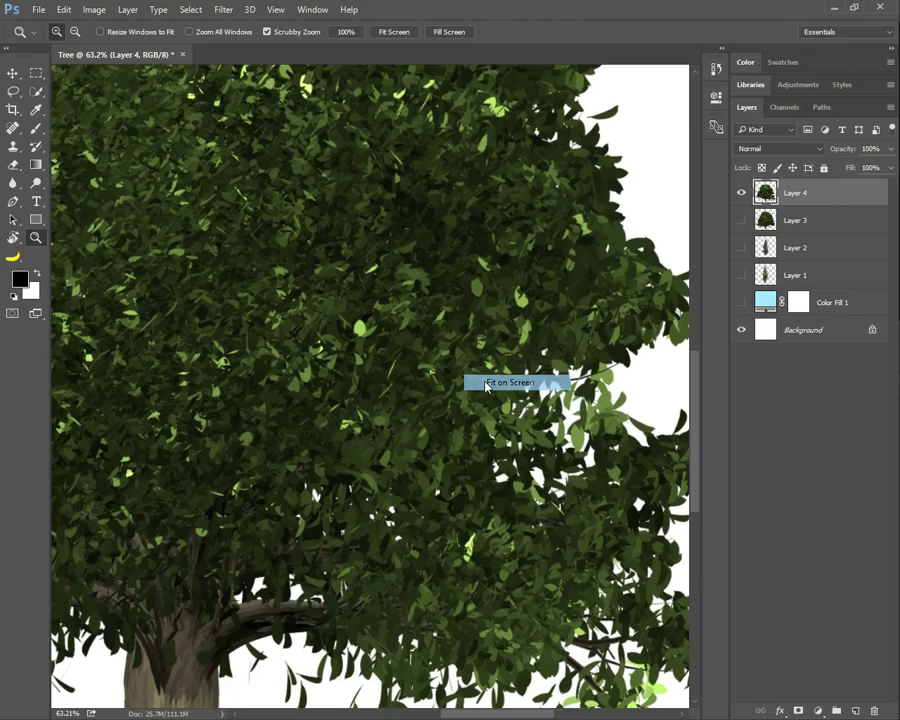
drag(464, 382, 352, 325)
right_click(380, 340)
click(382, 340)
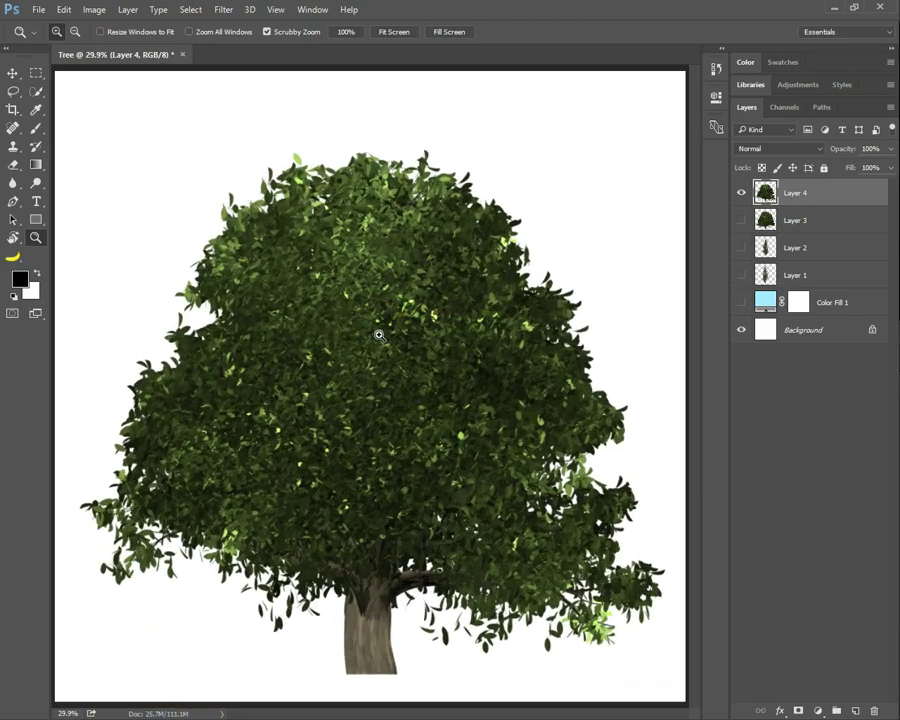